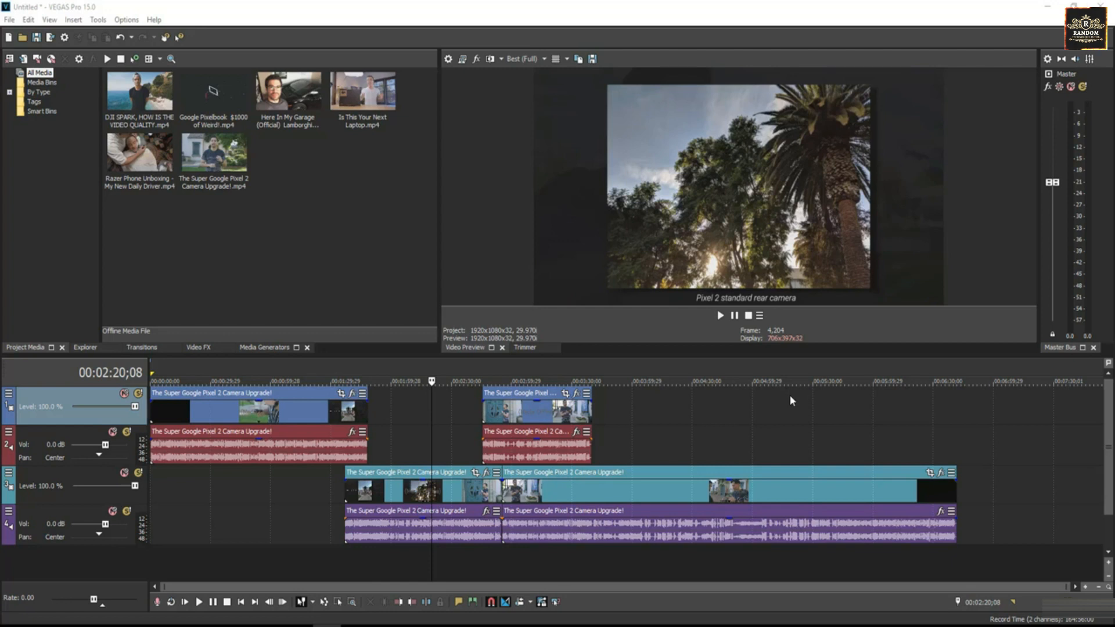
# Step: Tour the docked window tabs and select several clips in the Project Media list
pyautogui.click(84, 348)
pyautogui.click(138, 349)
pyautogui.click(197, 348)
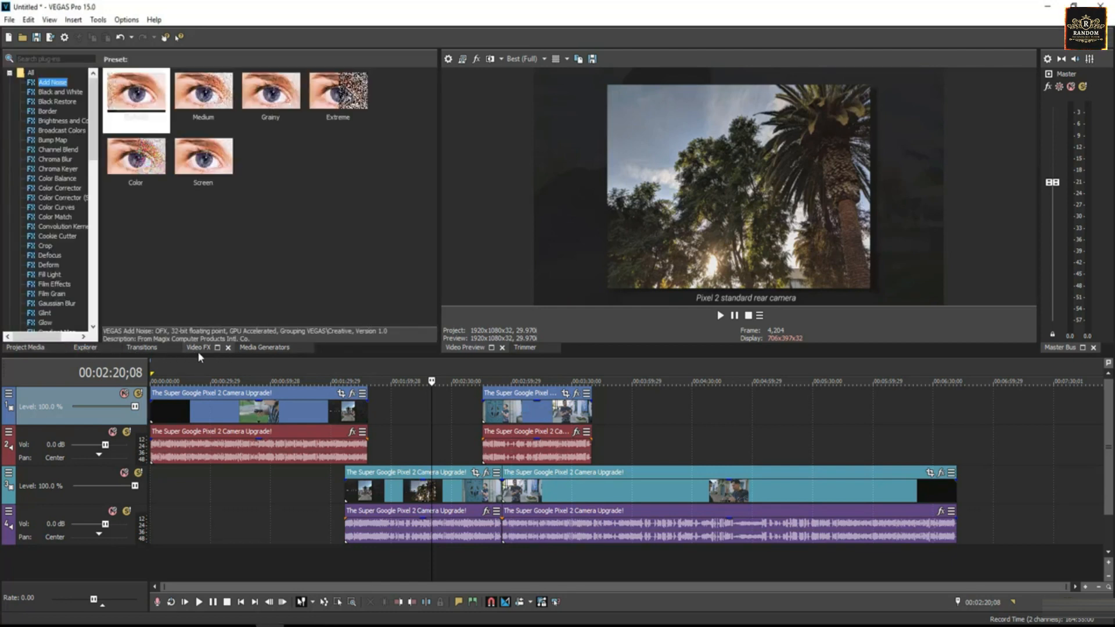
pyautogui.click(22, 349)
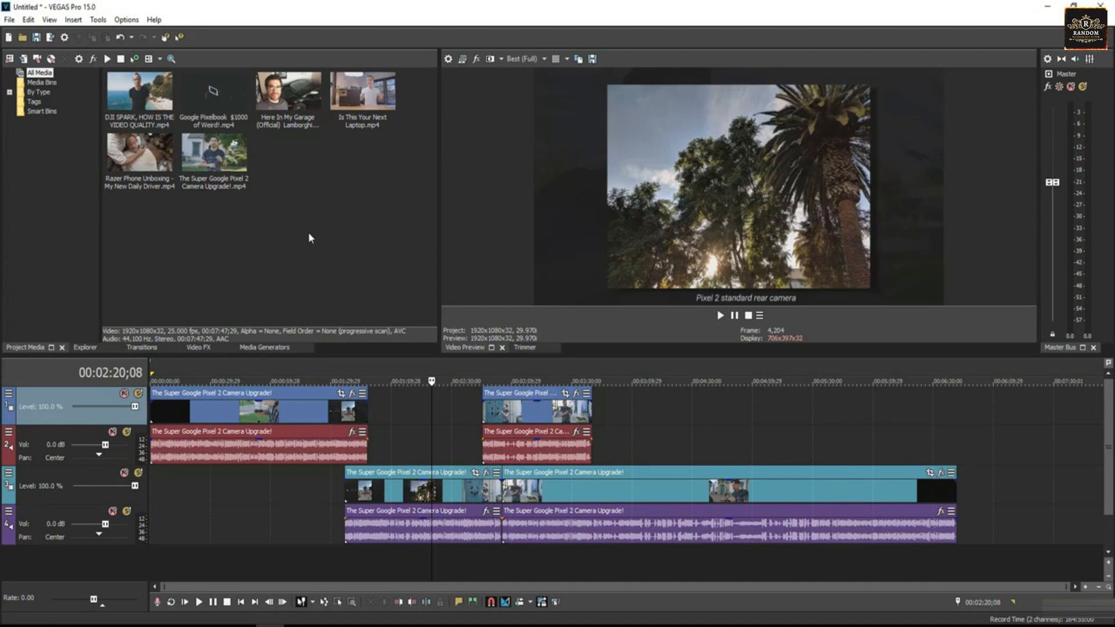
pyautogui.click(150, 162)
pyautogui.click(145, 107)
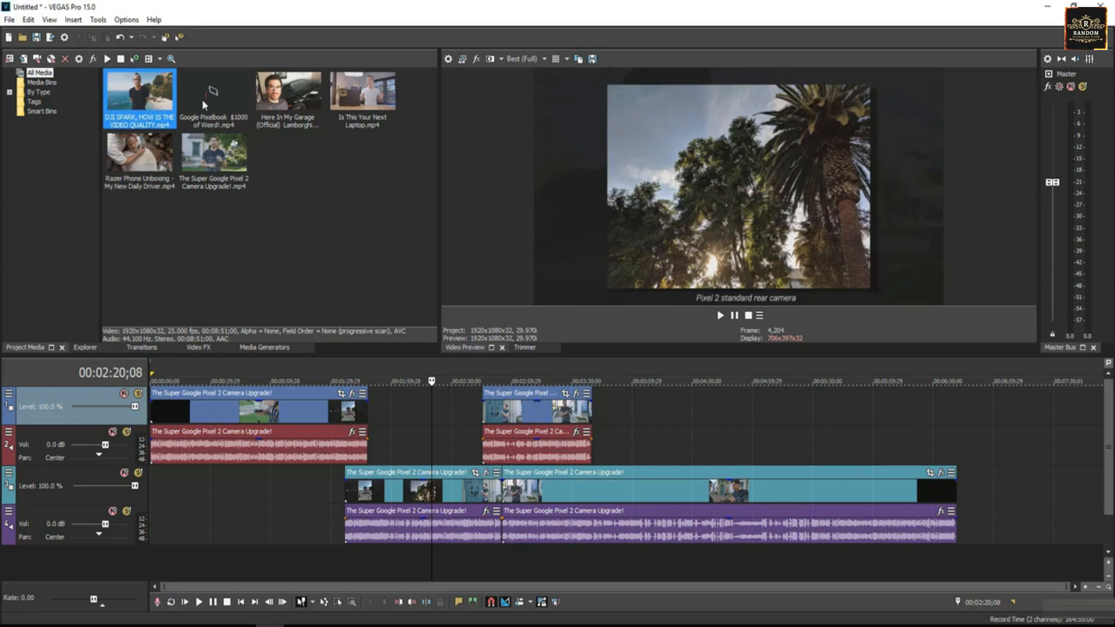
pyautogui.click(207, 105)
pyautogui.click(344, 104)
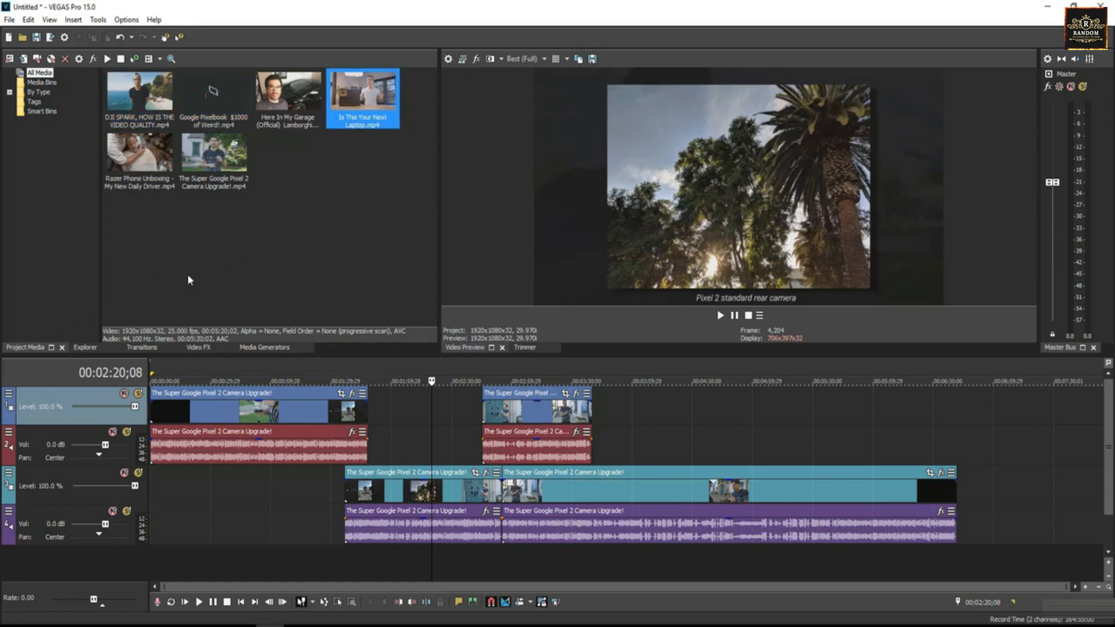
# Step: Browse the Explorer and Transitions tabs, viewing the Cross Effect transition presets
pyautogui.click(84, 347)
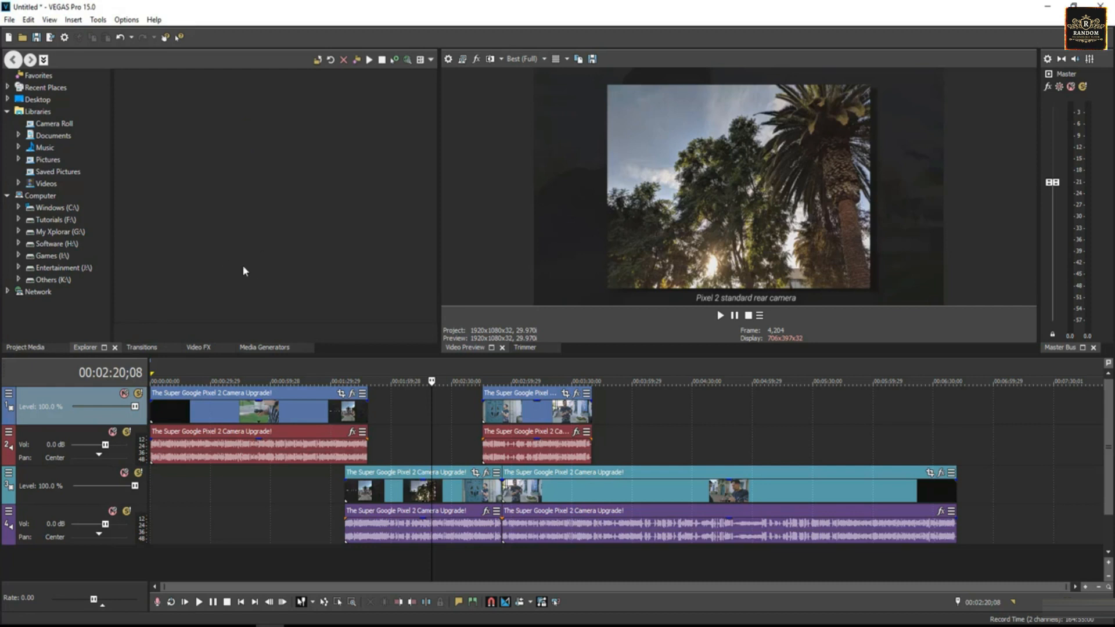
pyautogui.click(139, 347)
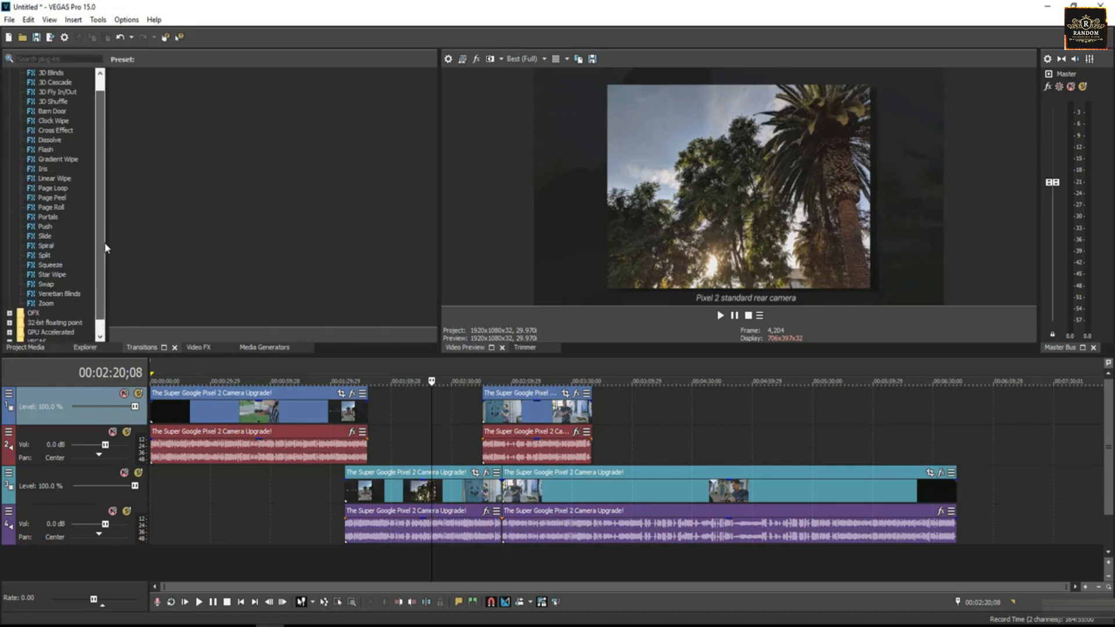
pyautogui.scroll(-1, 102, 238)
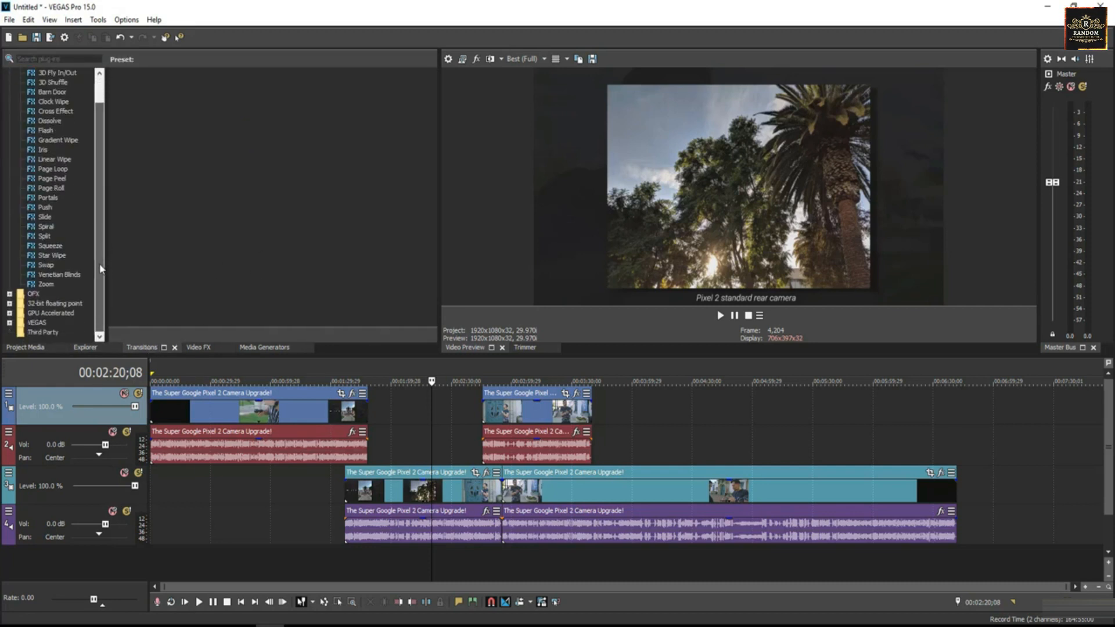
pyautogui.scroll(1, 101, 272)
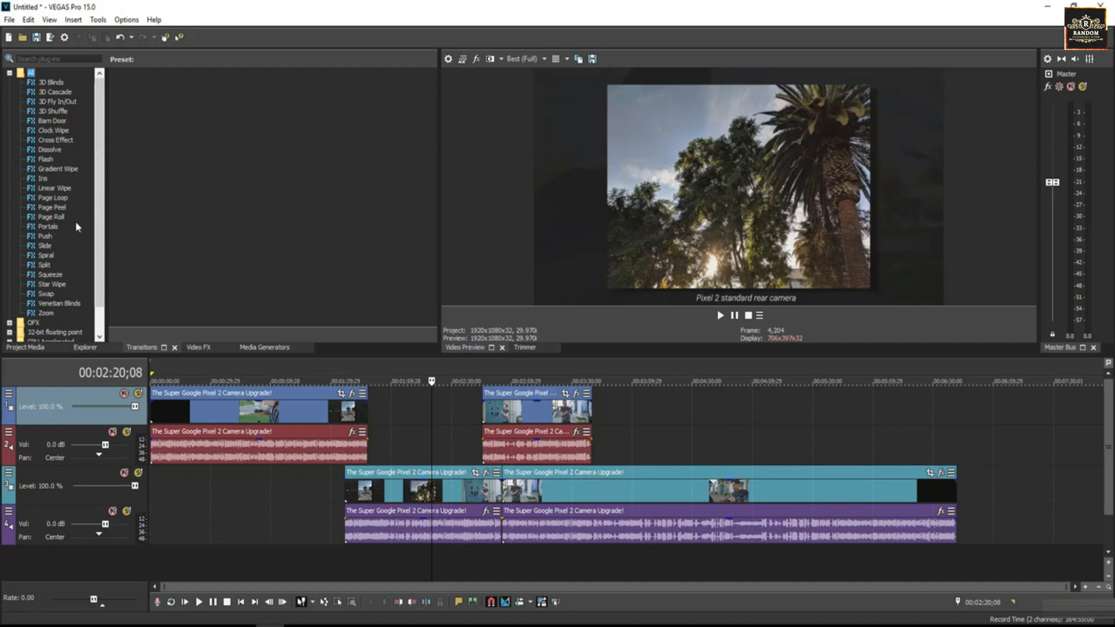
pyautogui.click(47, 142)
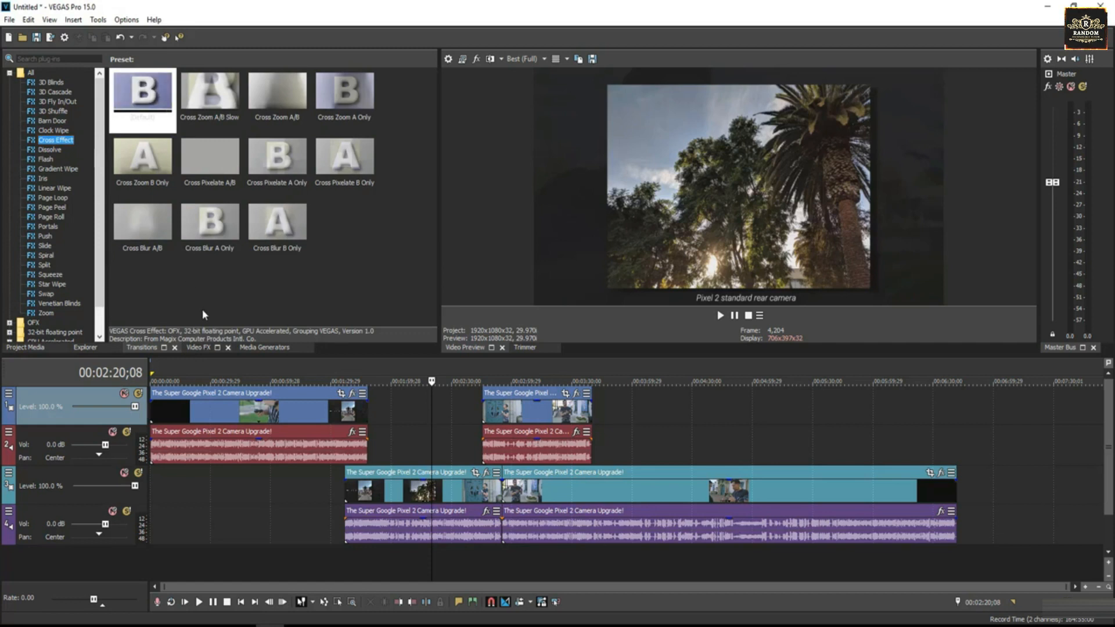
# Step: Browse the Video FX and Media Generators tabs, viewing the Cookie Cutter, Test Pattern and Credit Roll presets
pyautogui.click(200, 348)
pyautogui.moveTo(93, 148); pyautogui.dragTo(108, 105)
pyautogui.click(91, 239)
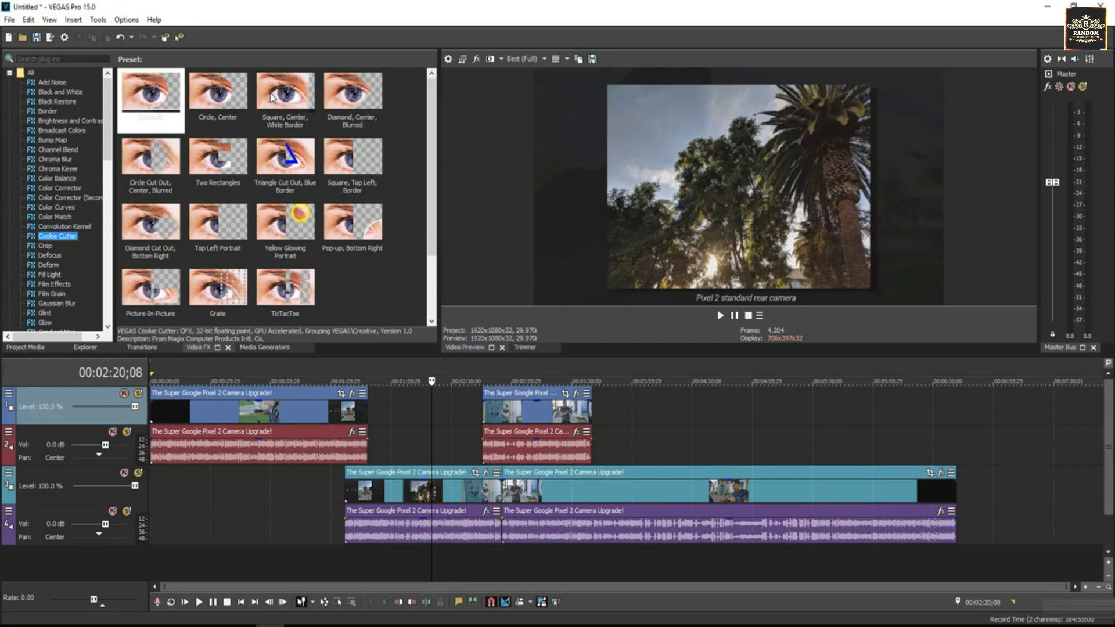
pyautogui.click(262, 349)
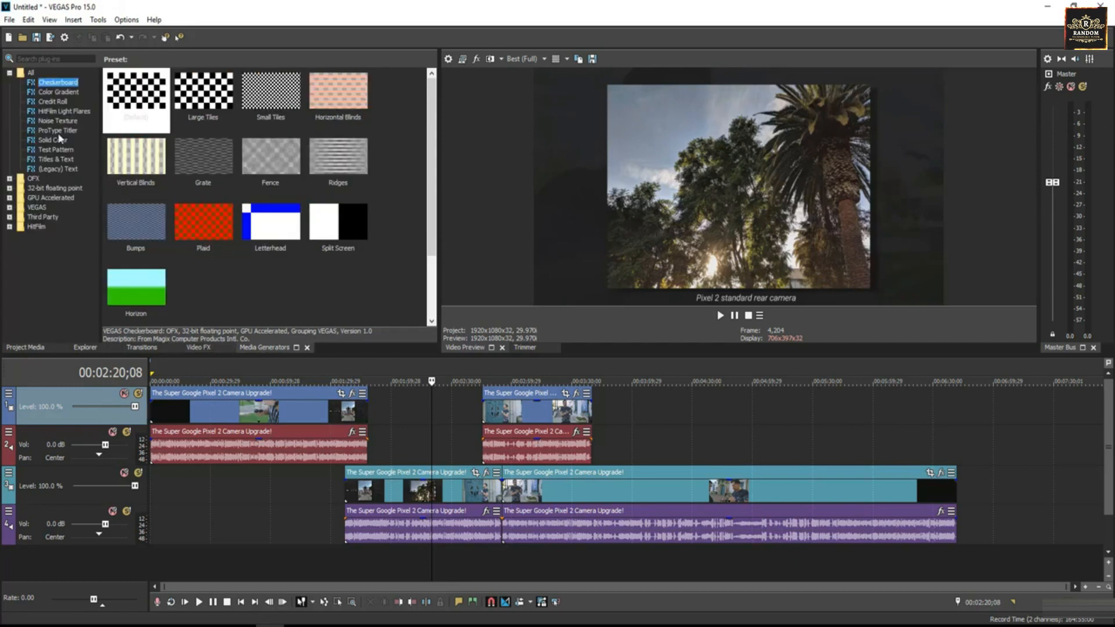
pyautogui.click(58, 131)
pyautogui.click(57, 149)
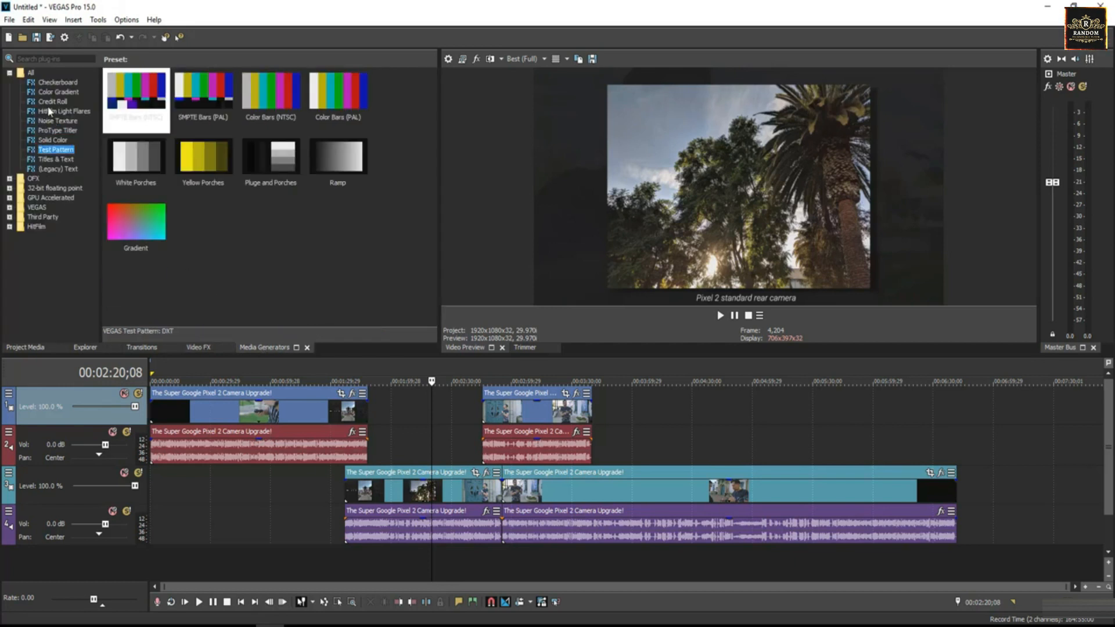
pyautogui.click(50, 111)
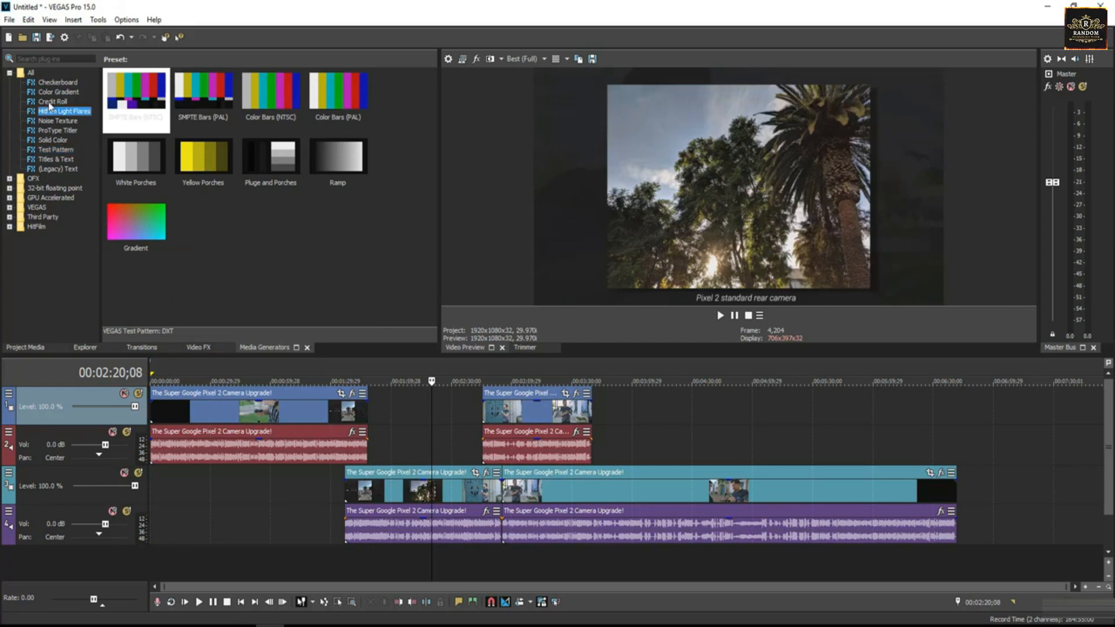
pyautogui.click(51, 102)
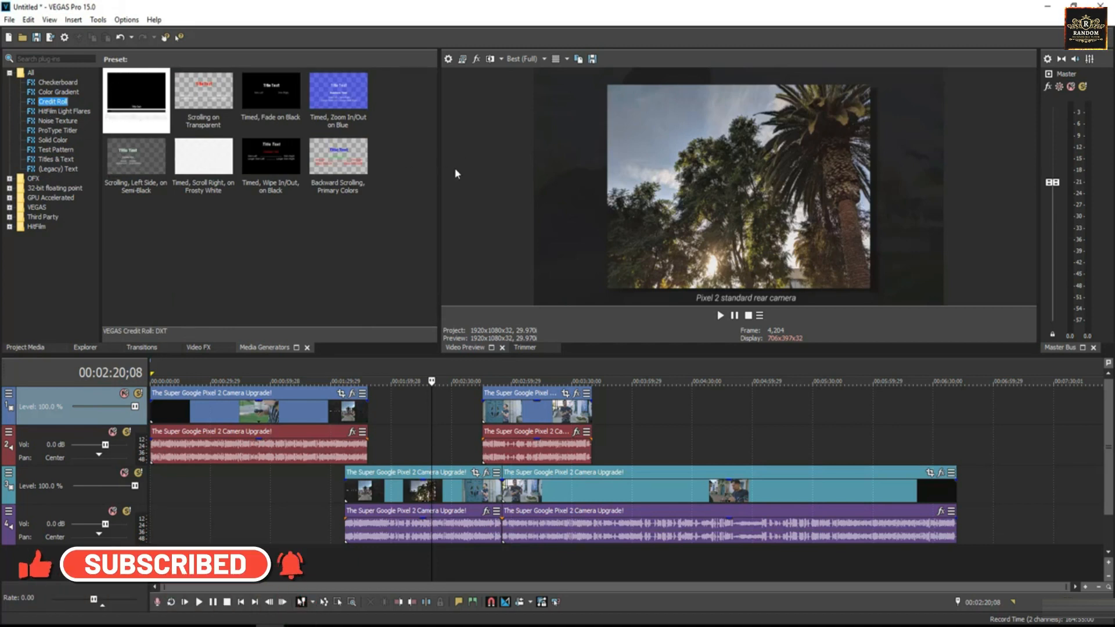
# Step: Narrow the docking panel slightly and add 'The Super Google Pixel 2 Camera Upgrade!' clip after the top track's last event
pyautogui.moveTo(417, 174); pyautogui.dragTo(387, 175)
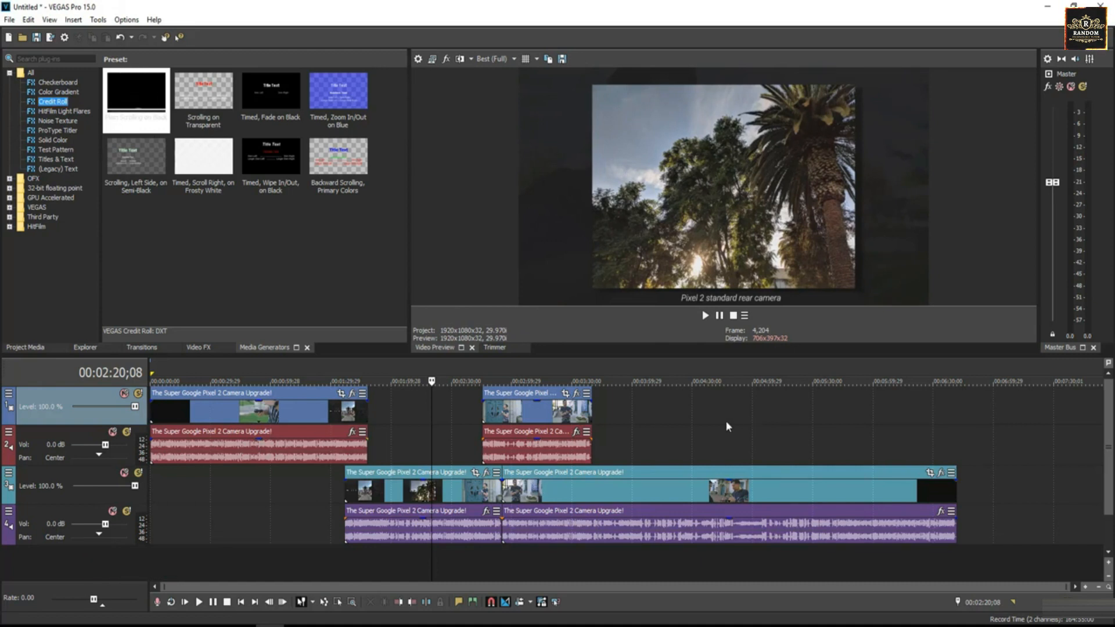
pyautogui.click(19, 348)
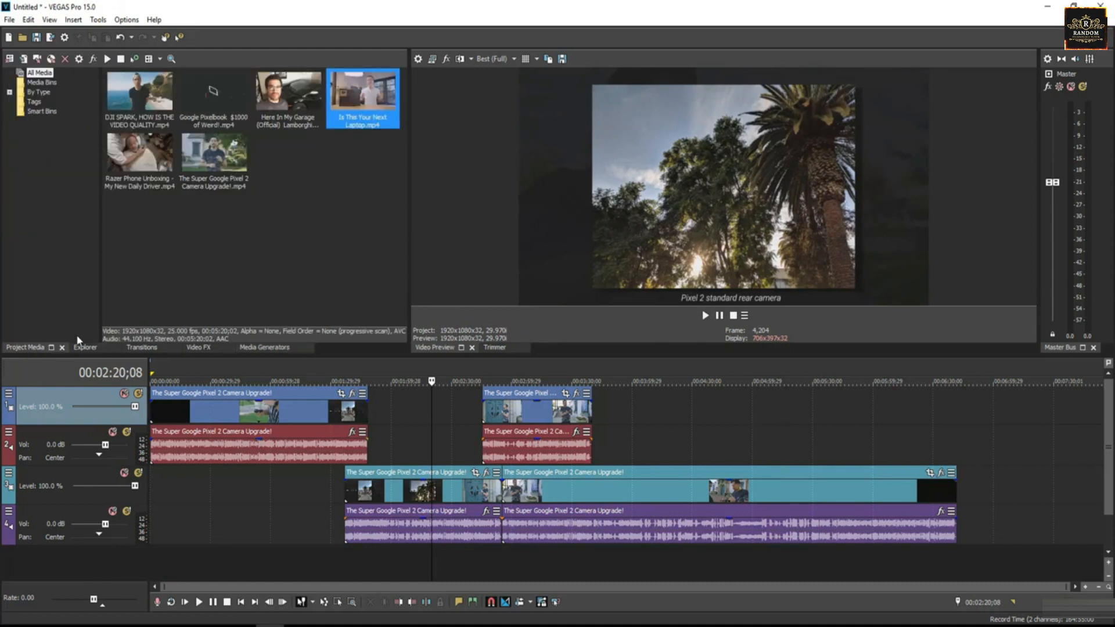
pyautogui.click(213, 164)
pyautogui.moveTo(213, 164); pyautogui.dragTo(950, 436)
# Step: Scrub the timeline and select events and tracks to preview the footage
pyautogui.click(683, 413)
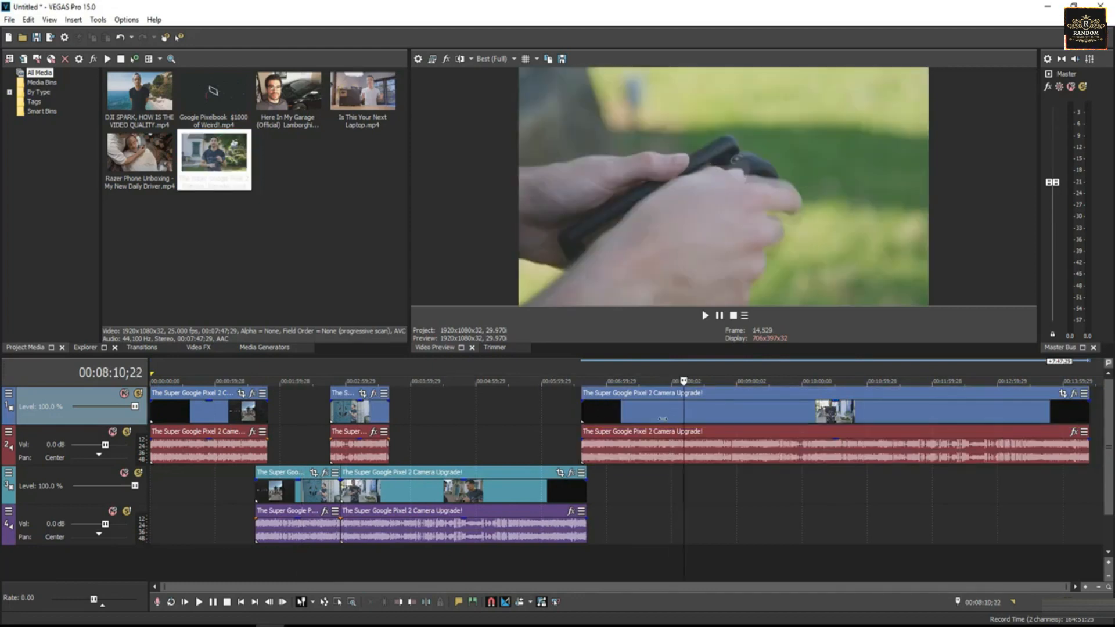
pyautogui.moveTo(683, 413); pyautogui.dragTo(636, 416)
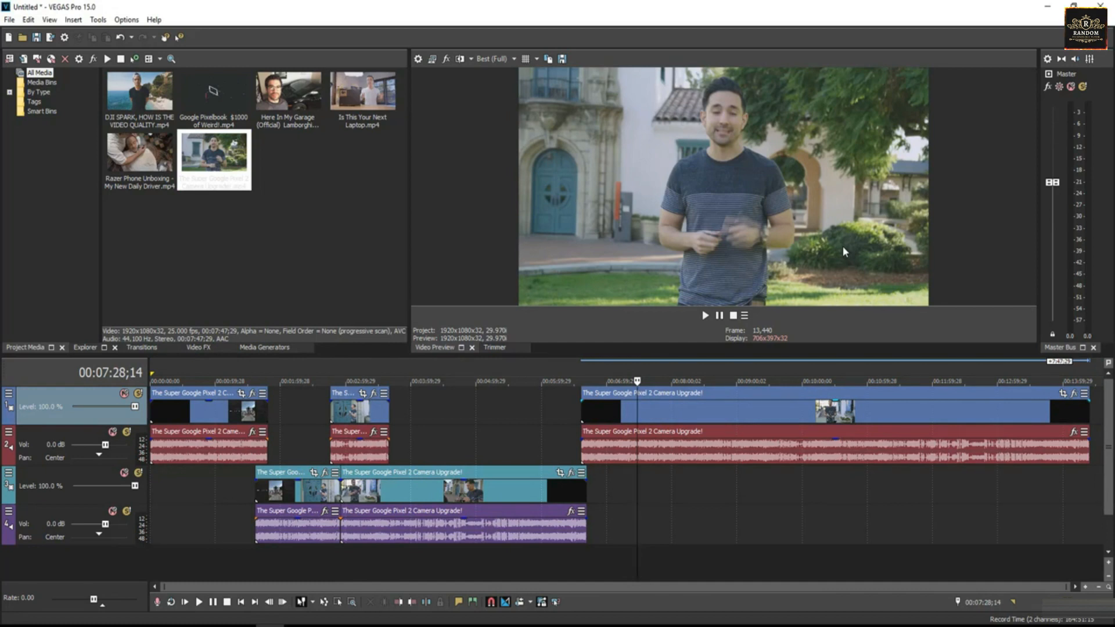
pyautogui.click(672, 410)
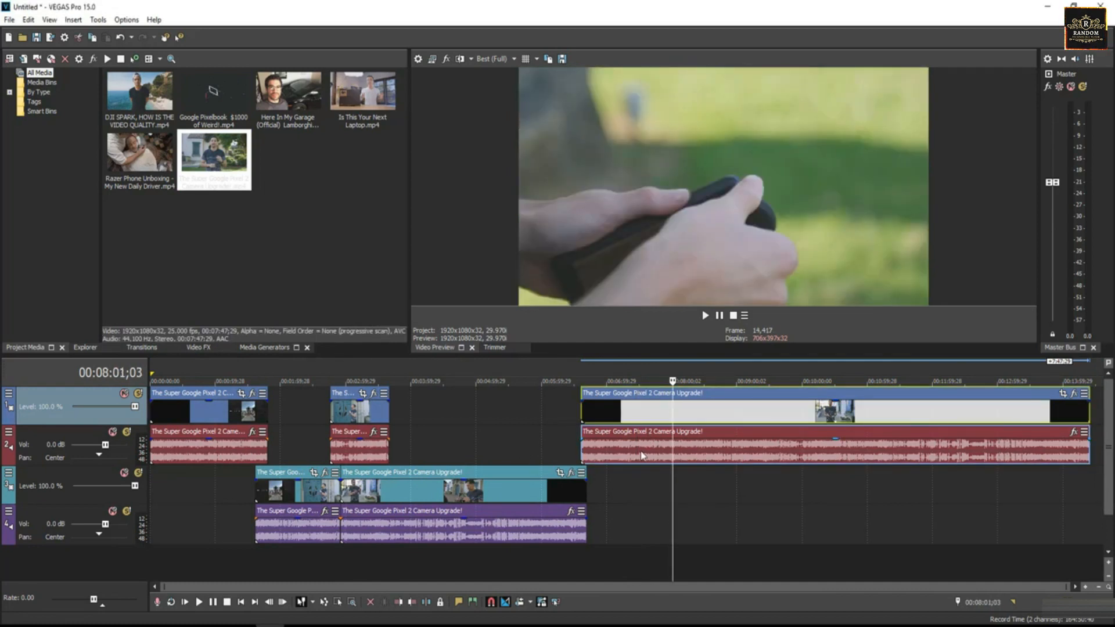
pyautogui.click(640, 433)
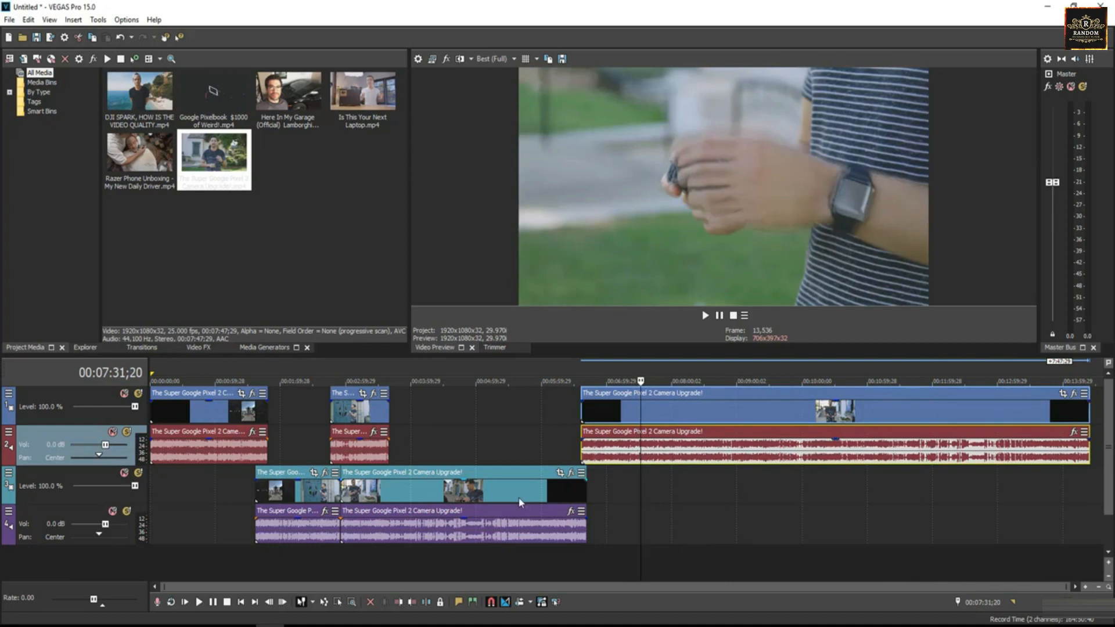
pyautogui.click(518, 526)
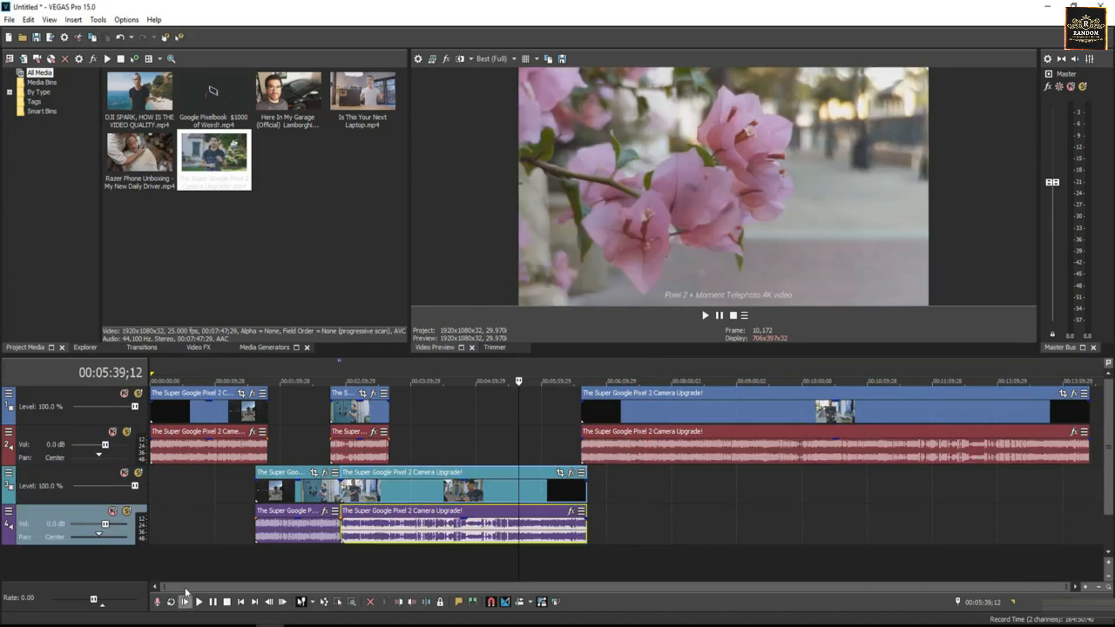
pyautogui.click(540, 381)
pyautogui.click(652, 381)
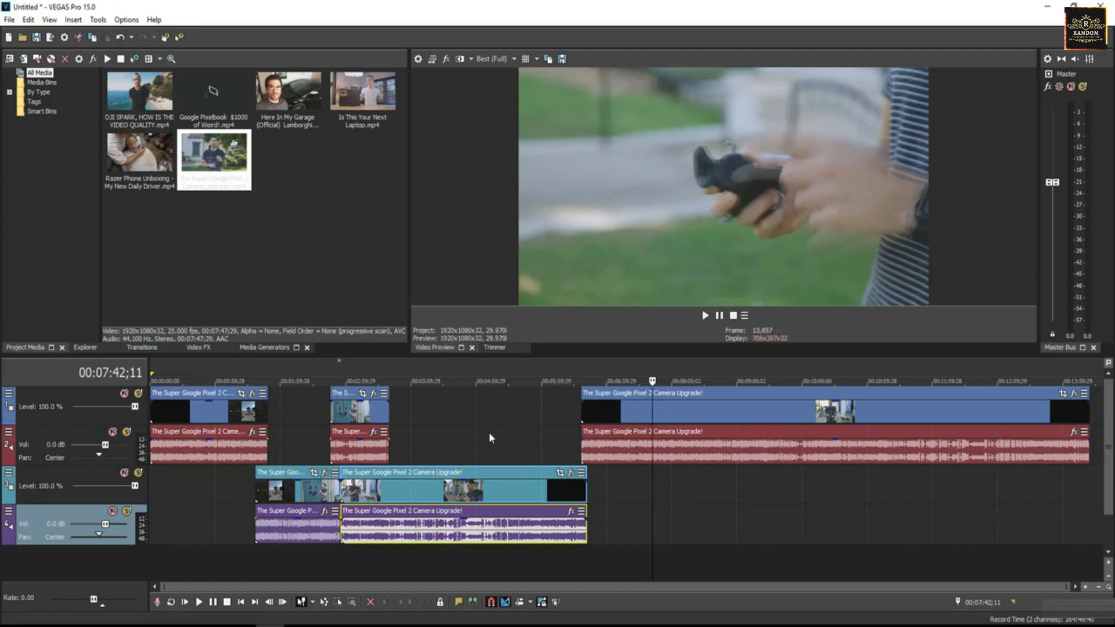
pyautogui.click(544, 416)
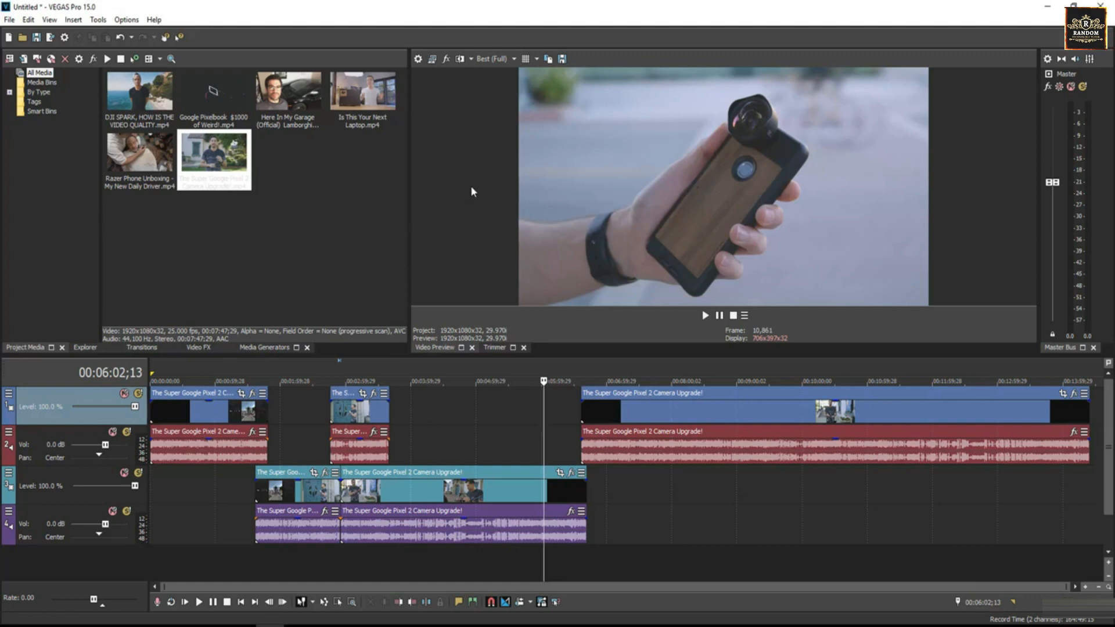
# Step: Set the interface type in Display preferences to Light, applying it and acknowledging the restart notice
pyautogui.click(127, 19)
pyautogui.click(161, 401)
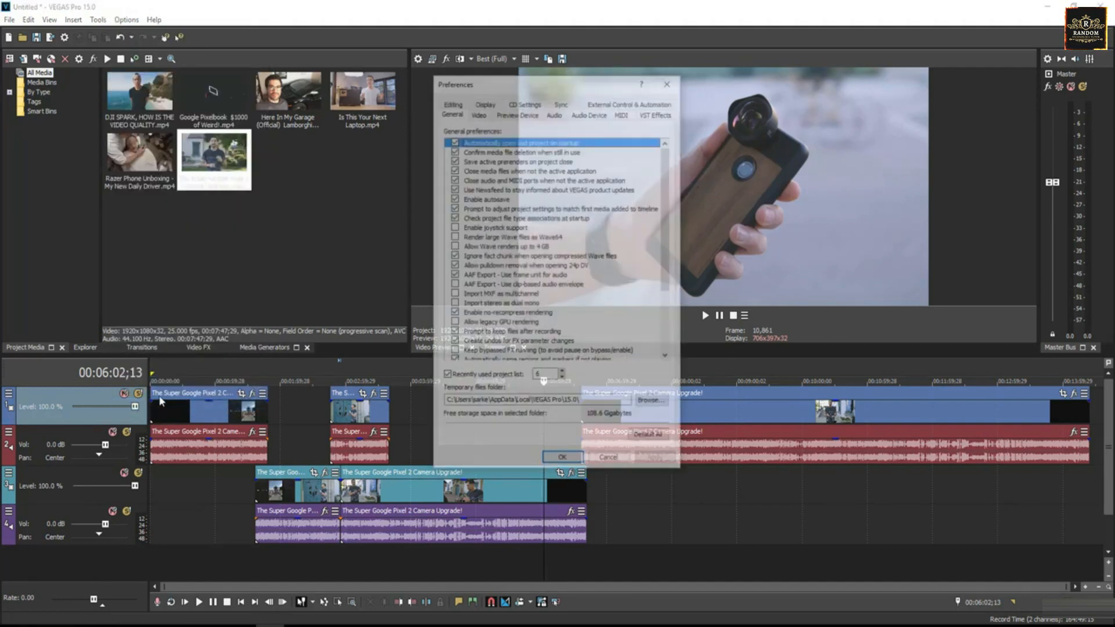
pyautogui.click(478, 103)
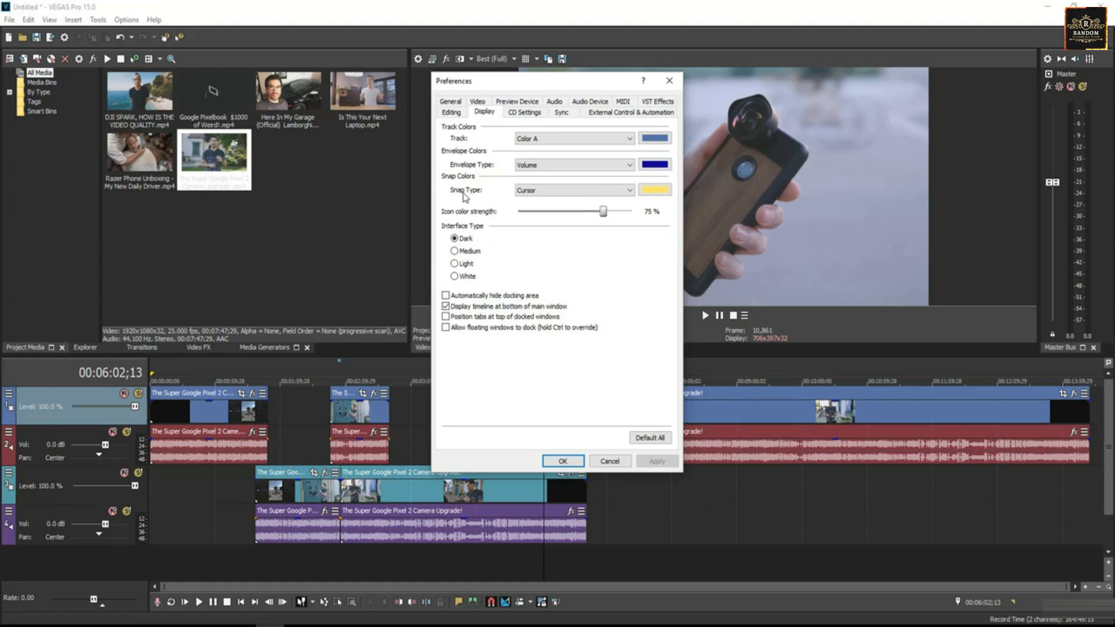
pyautogui.click(454, 251)
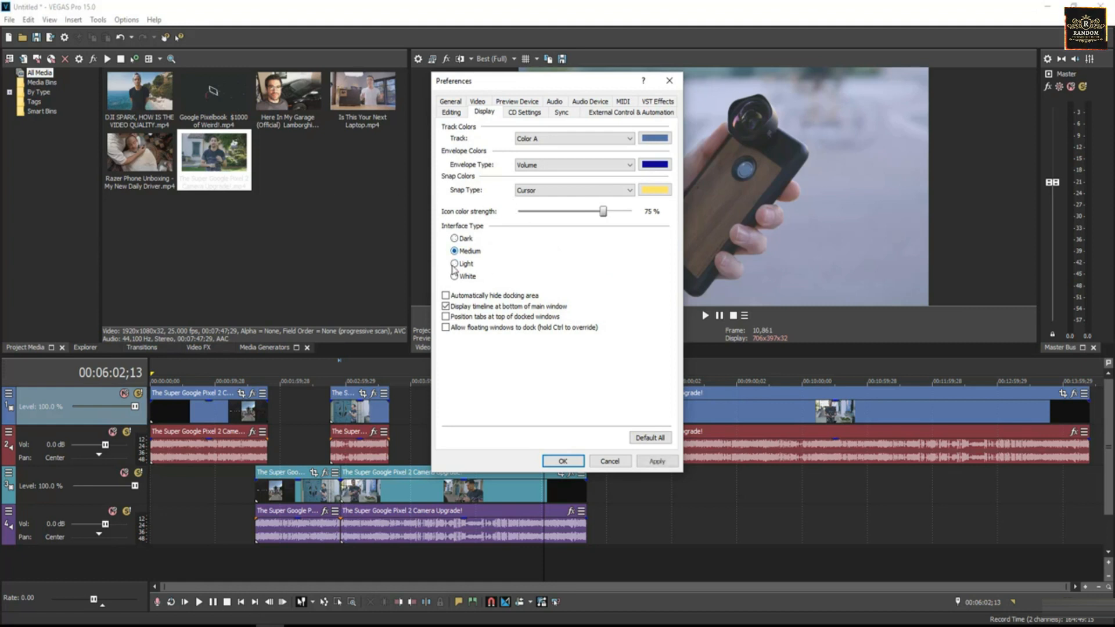
pyautogui.click(454, 264)
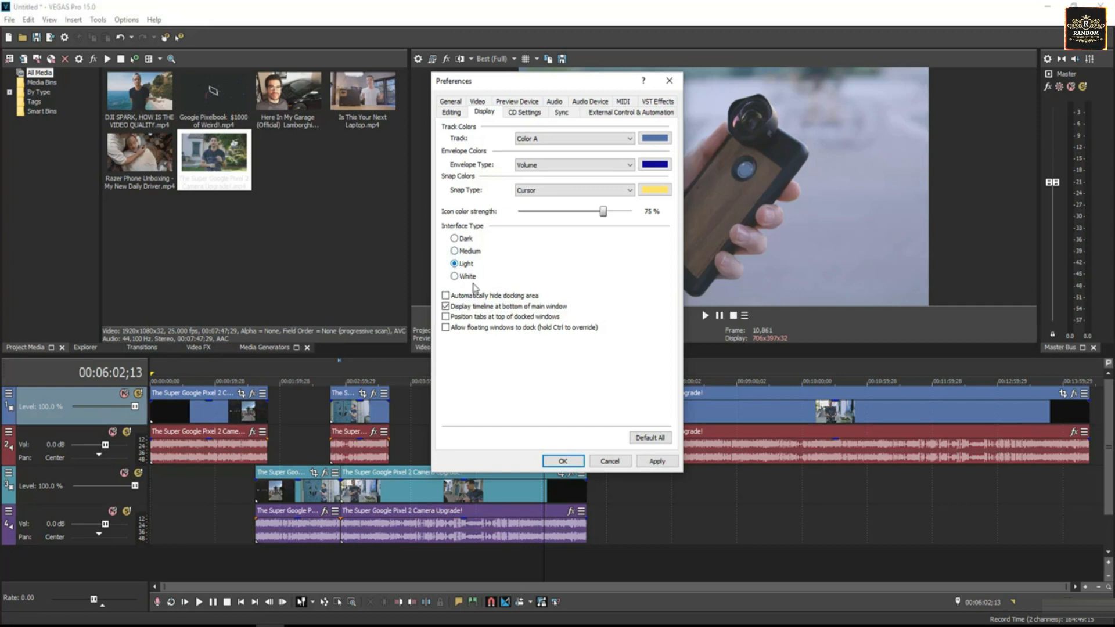
pyautogui.click(657, 461)
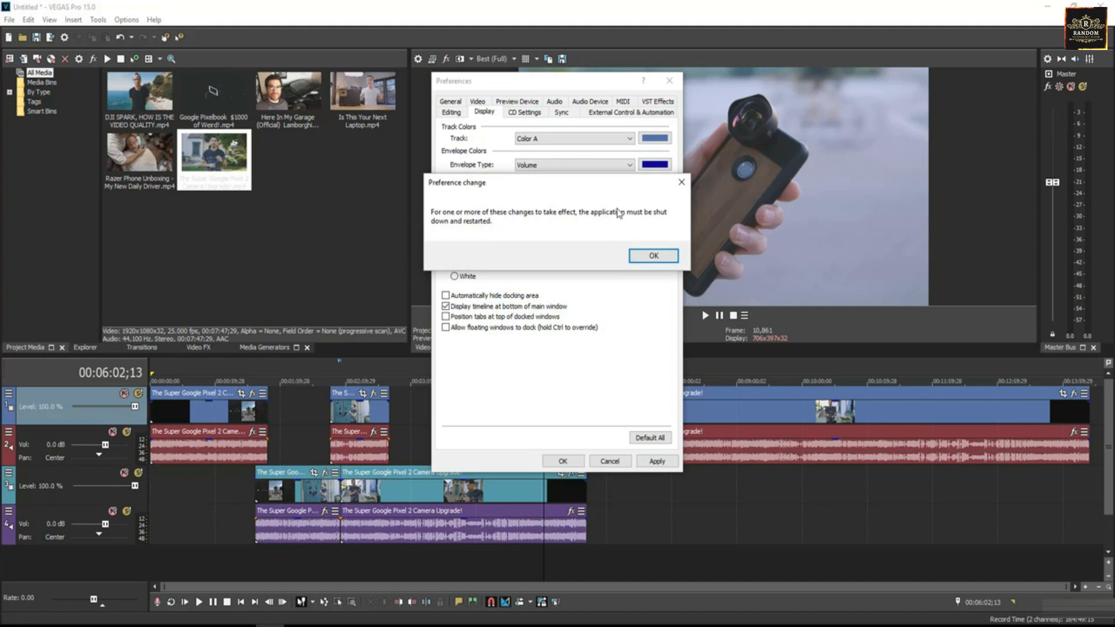
pyautogui.click(654, 255)
pyautogui.click(562, 462)
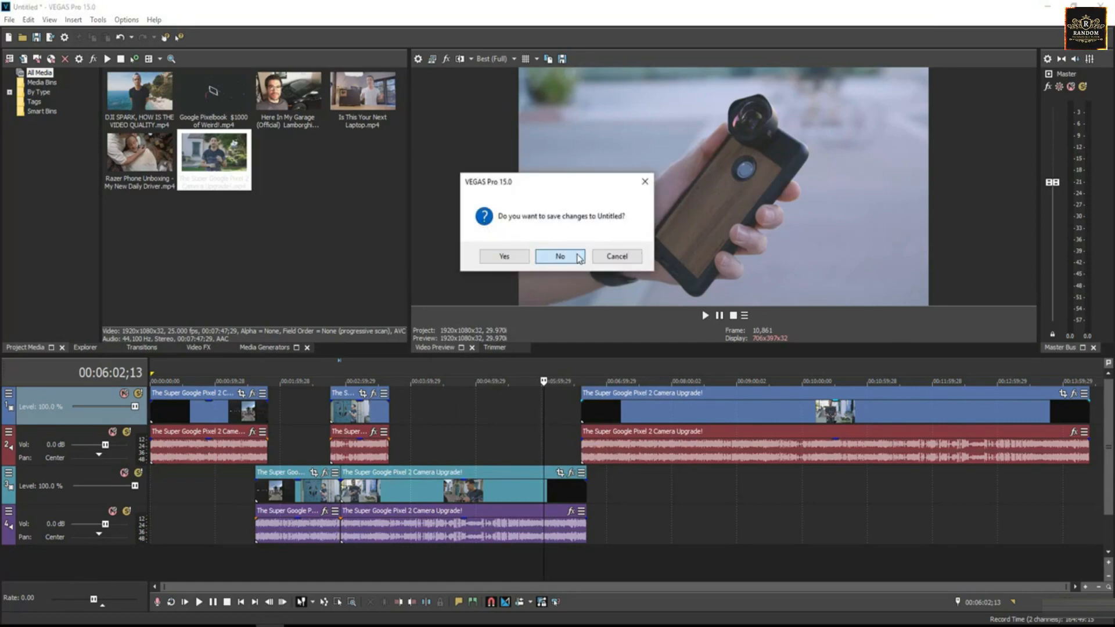
# Step: Close the project without saving and relaunch VEGAS Pro
pyautogui.click(560, 256)
pyautogui.doubleClick(38, 136)
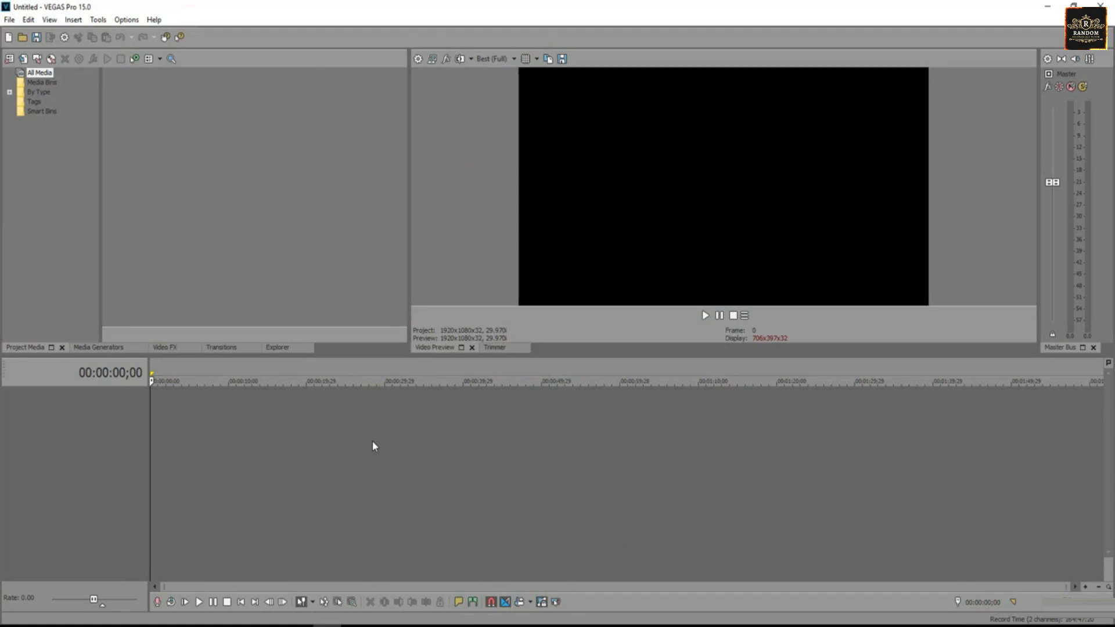
# Step: Set the interface type in Display preferences to Dark, applying it and acknowledging the restart notice
pyautogui.click(127, 21)
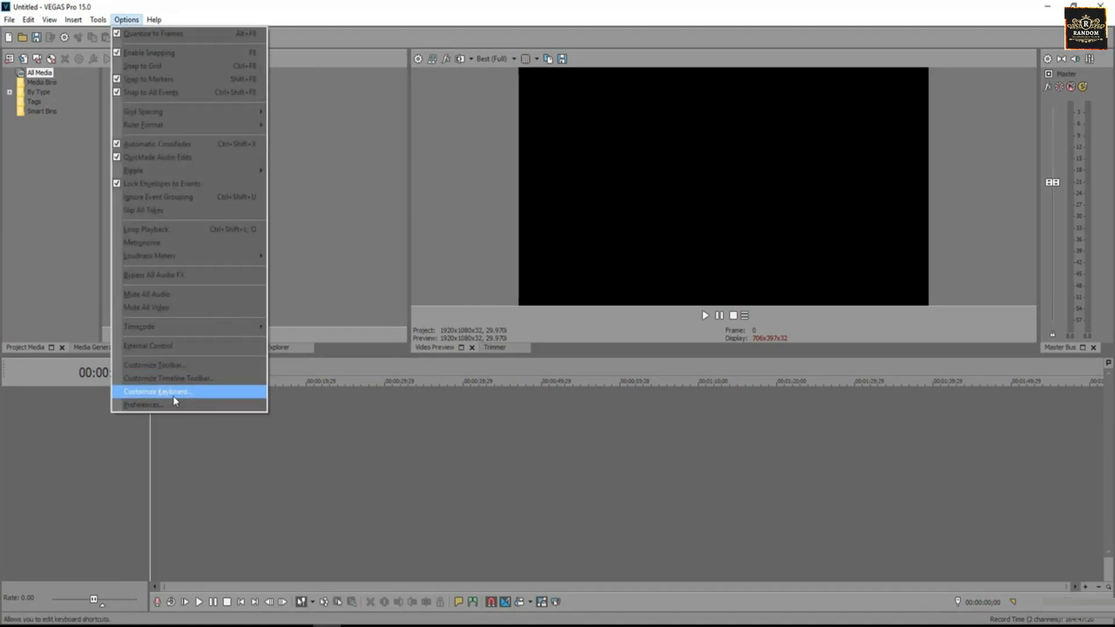
pyautogui.click(238, 405)
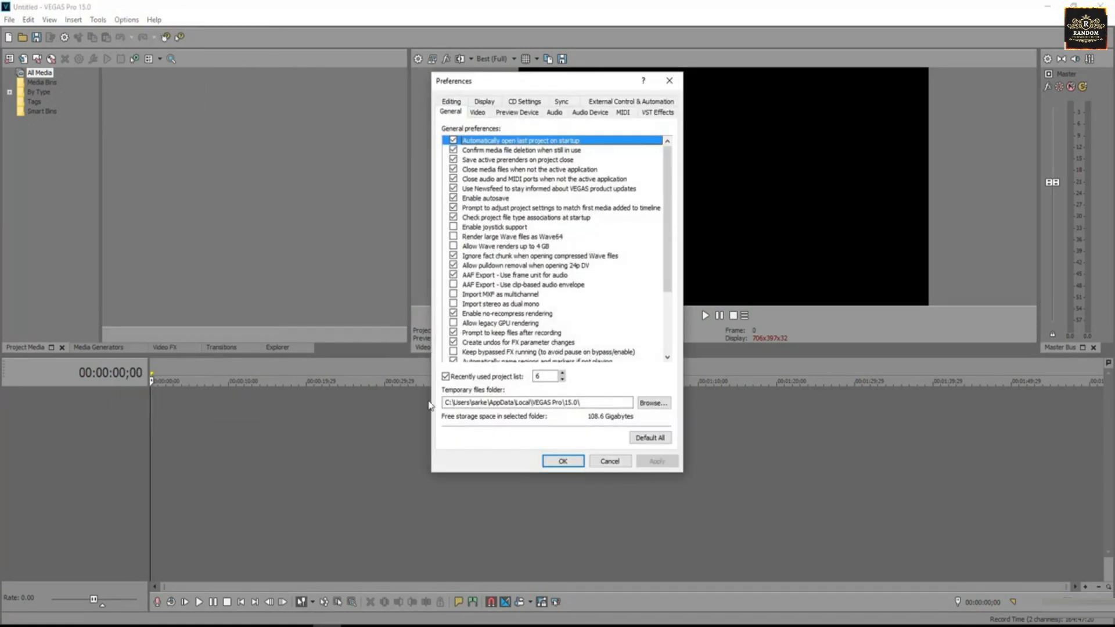
pyautogui.click(483, 102)
pyautogui.click(454, 239)
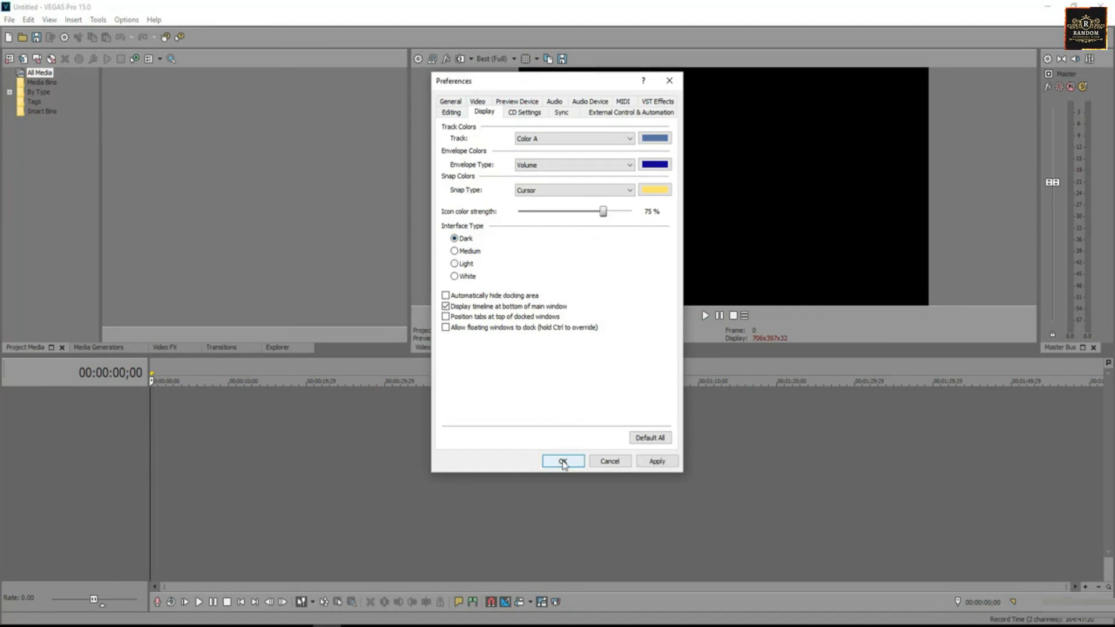
pyautogui.click(655, 462)
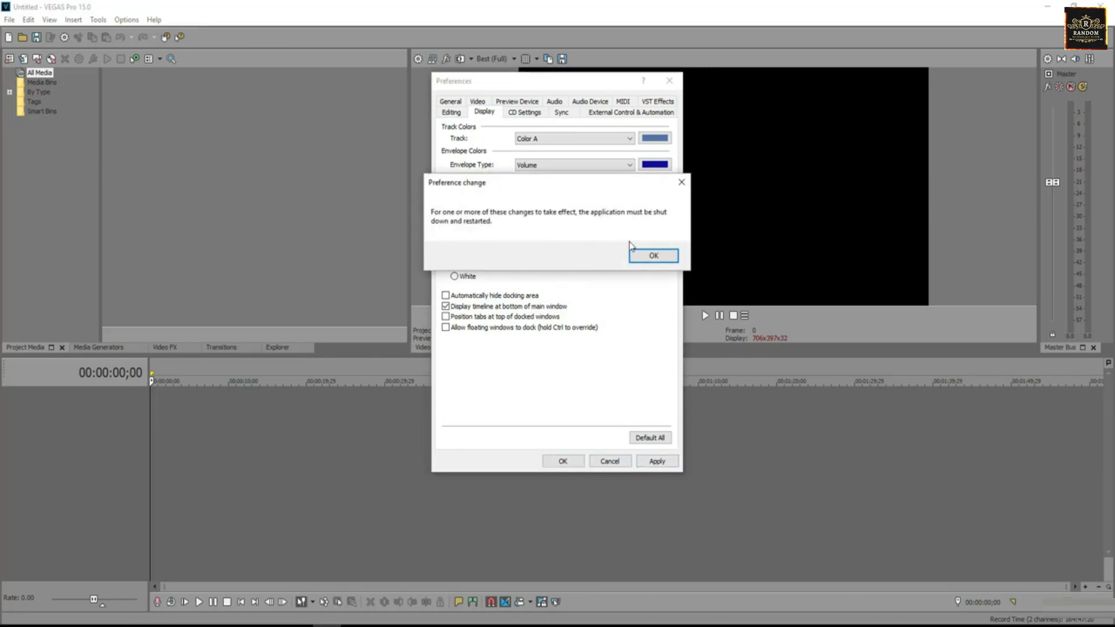
pyautogui.click(652, 254)
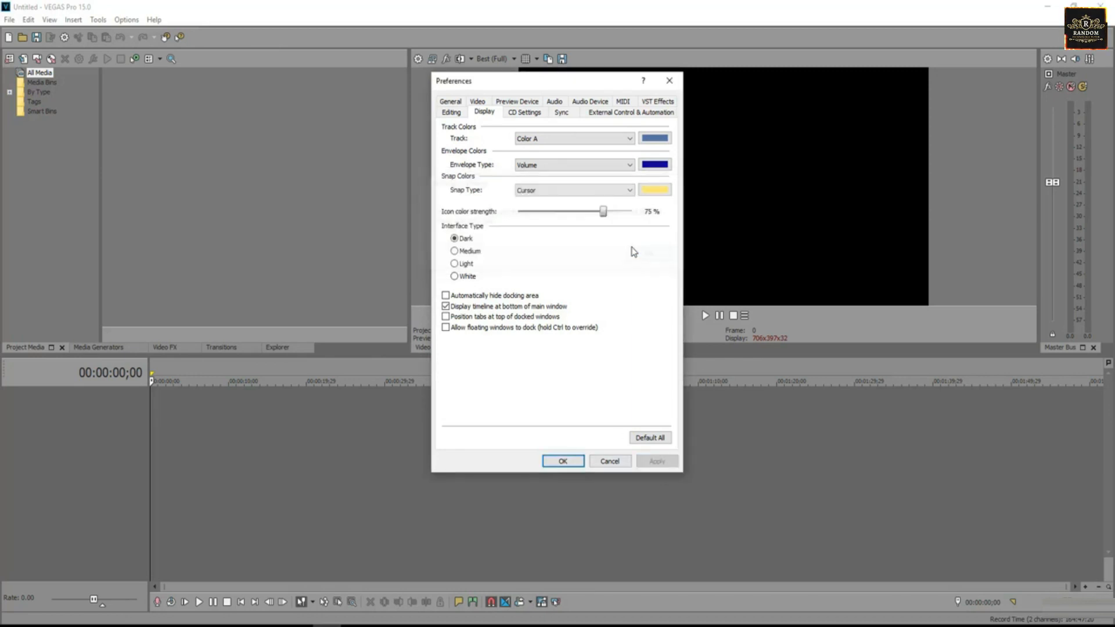
pyautogui.click(563, 462)
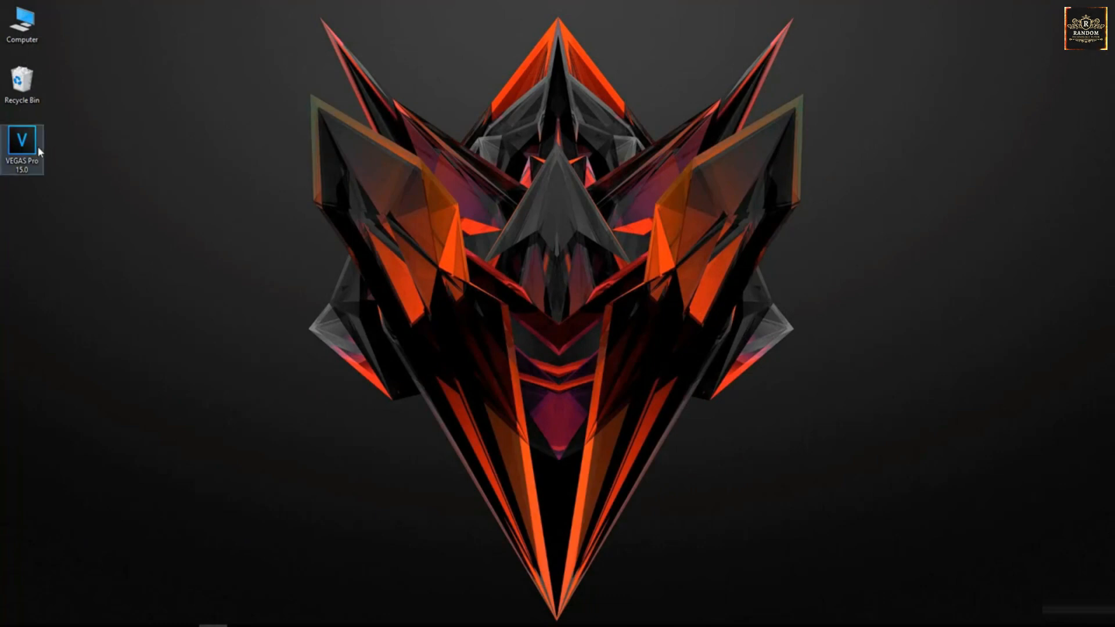
# Step: Relaunch VEGAS Pro from the desktop shortcut and place the timeline cursor
pyautogui.doubleClick(37, 146)
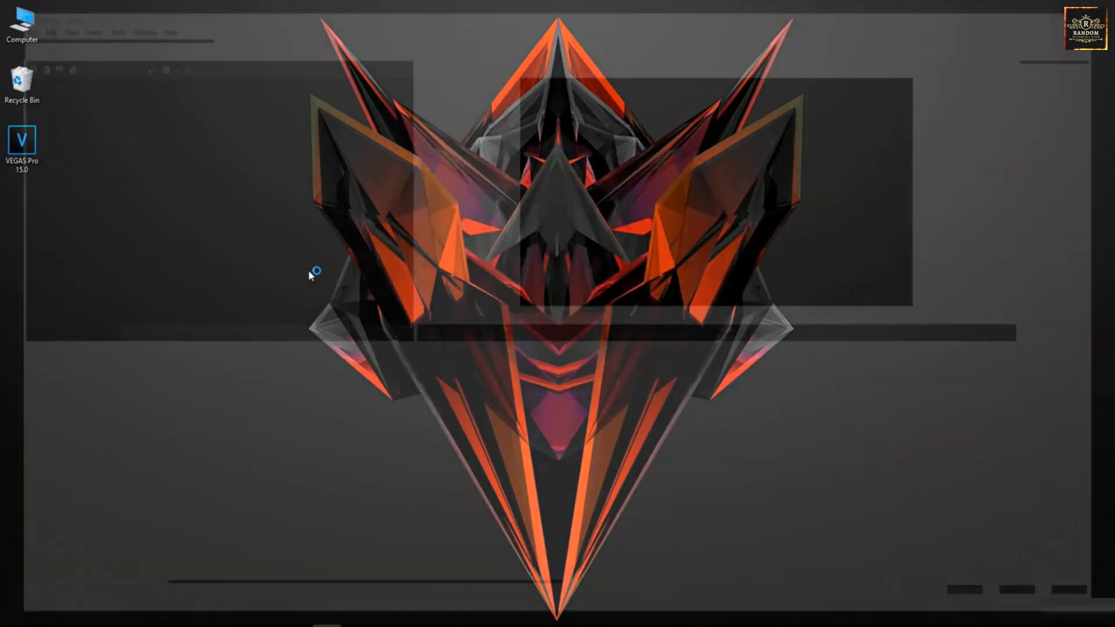
pyautogui.click(279, 436)
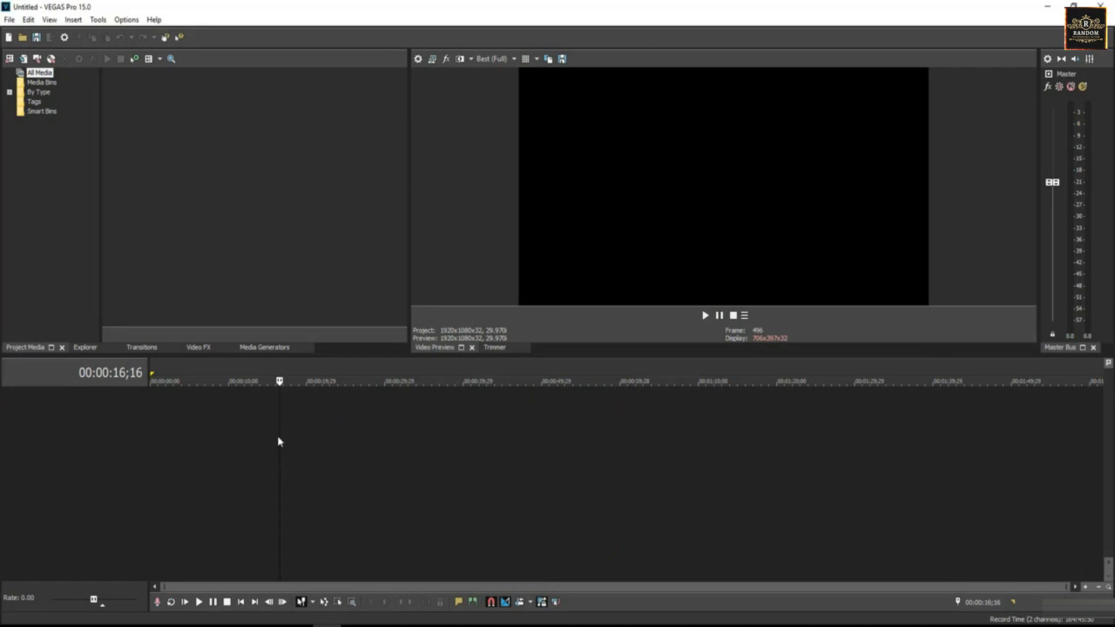
# Step: Lower the icon color strength in Display preferences to 0% and apply the change
pyautogui.click(126, 19)
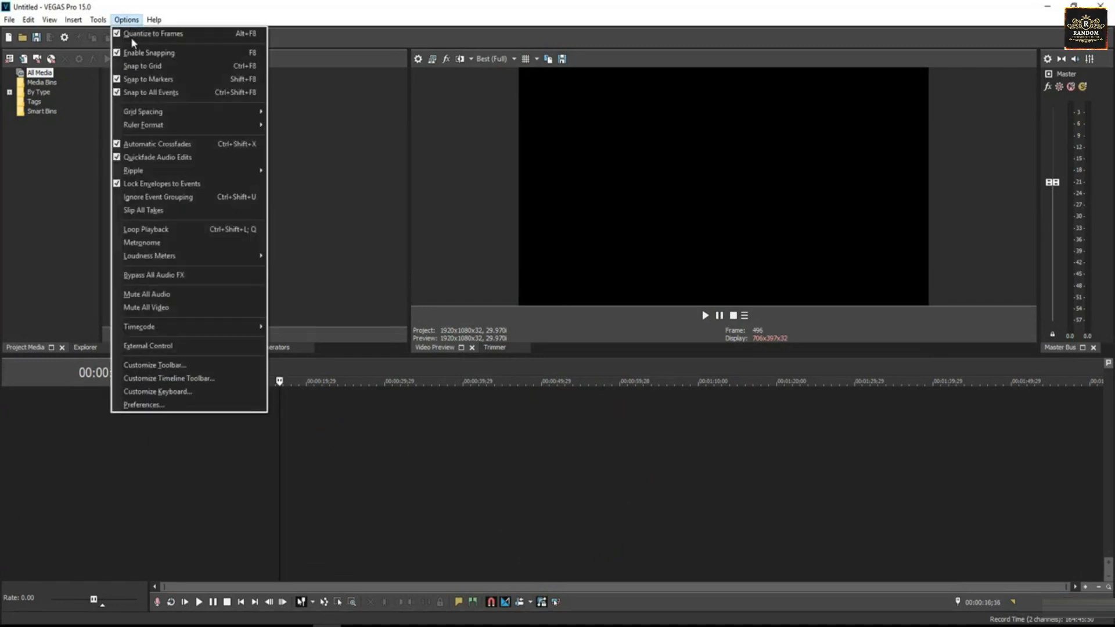
pyautogui.click(143, 405)
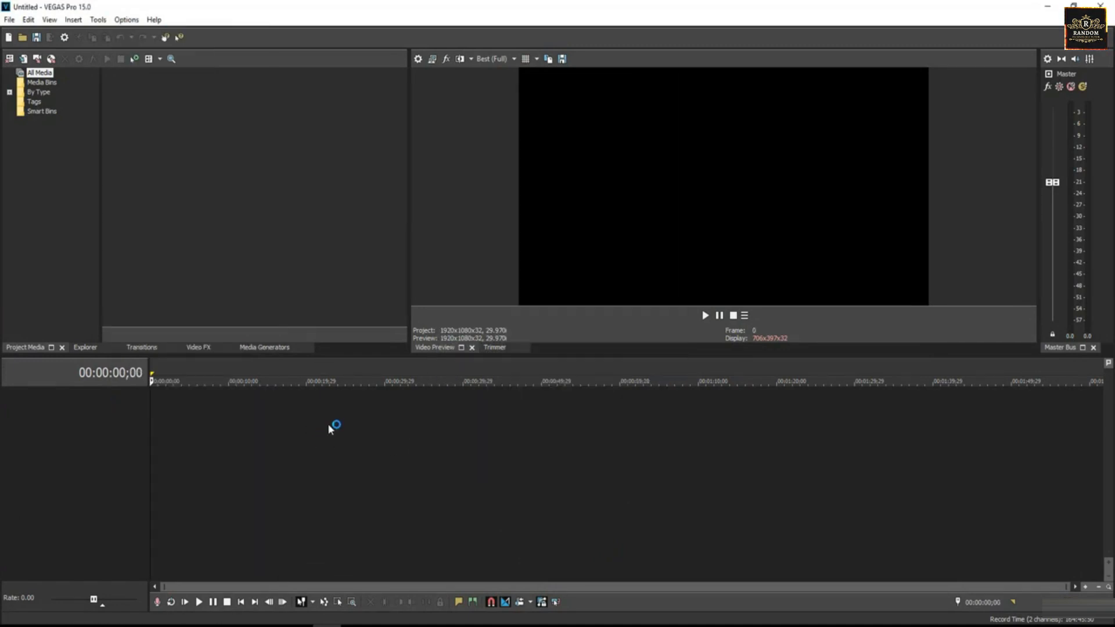
pyautogui.click(279, 436)
pyautogui.click(126, 20)
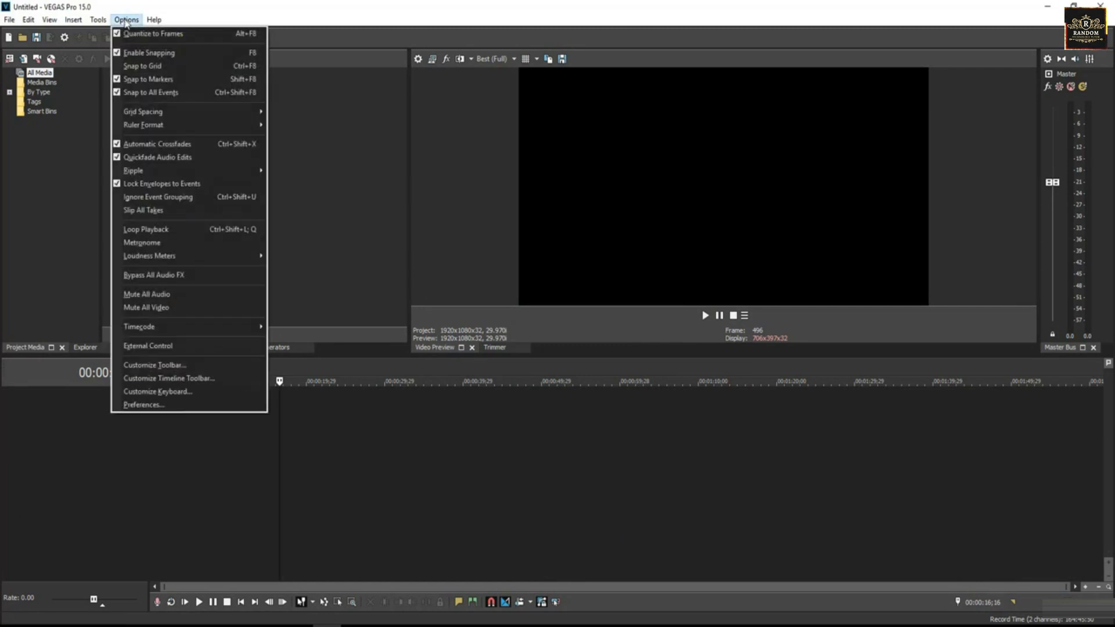
pyautogui.click(143, 405)
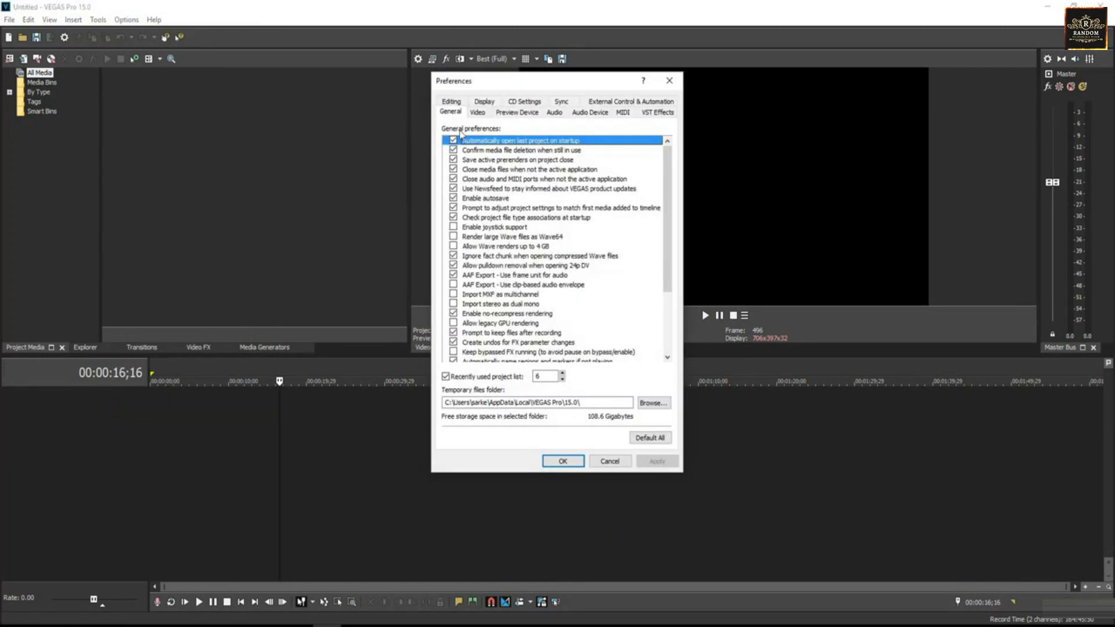
pyautogui.click(482, 103)
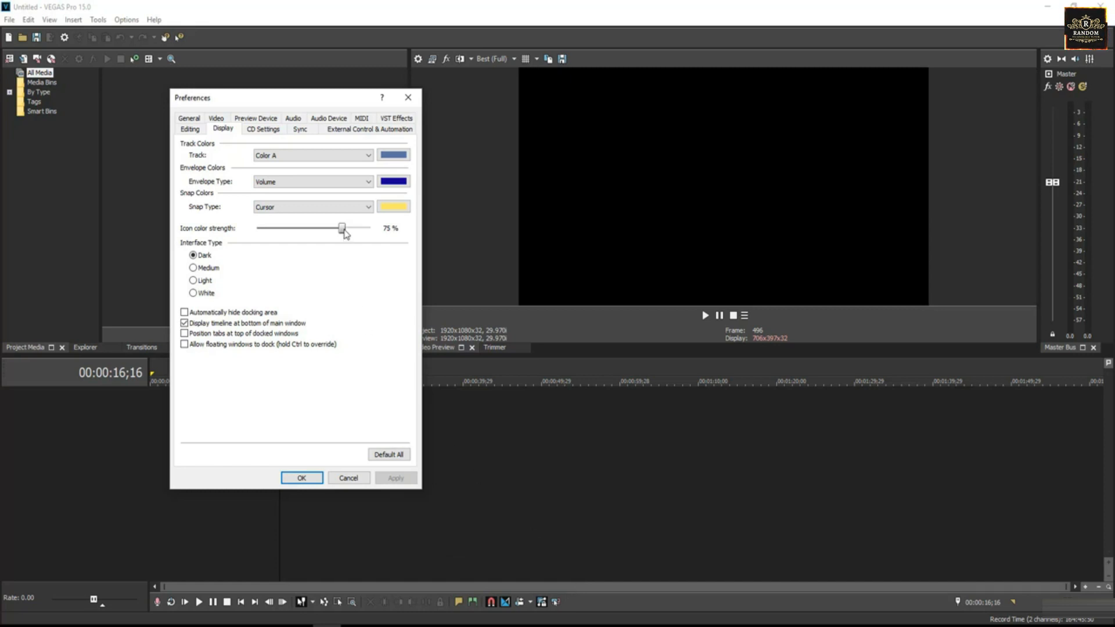
pyautogui.moveTo(344, 229); pyautogui.dragTo(281, 228)
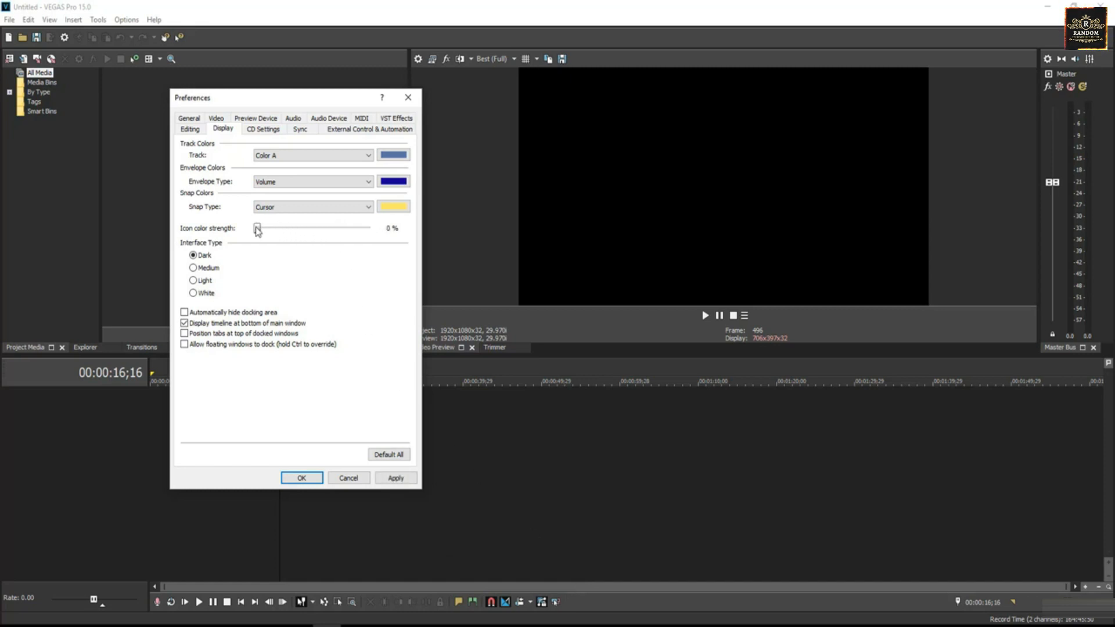
pyautogui.click(386, 479)
pyautogui.click(392, 272)
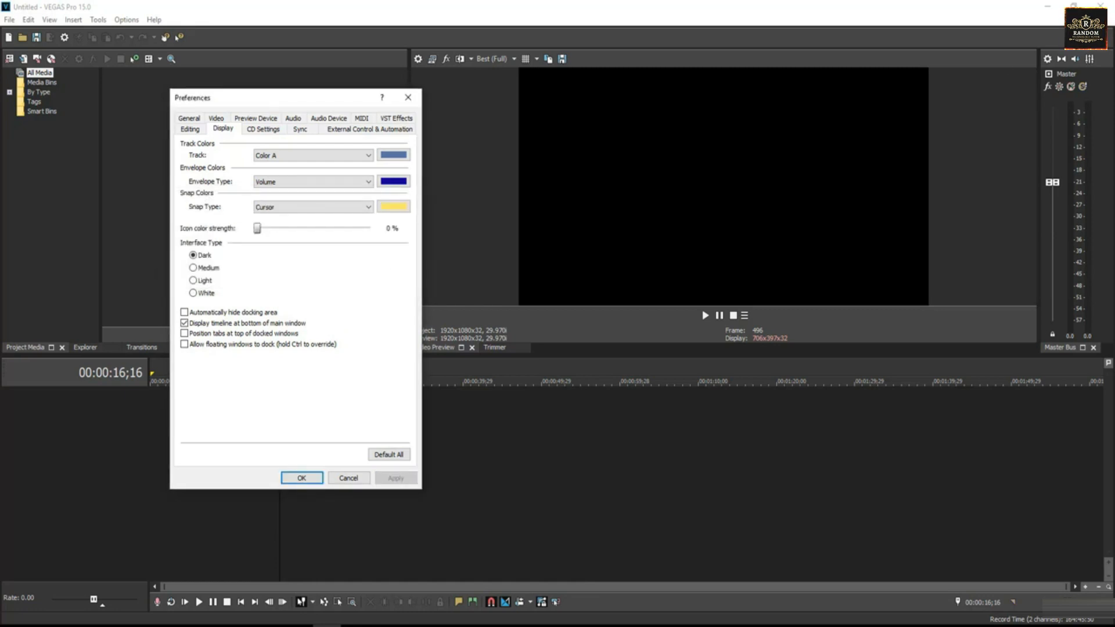
pyautogui.click(301, 478)
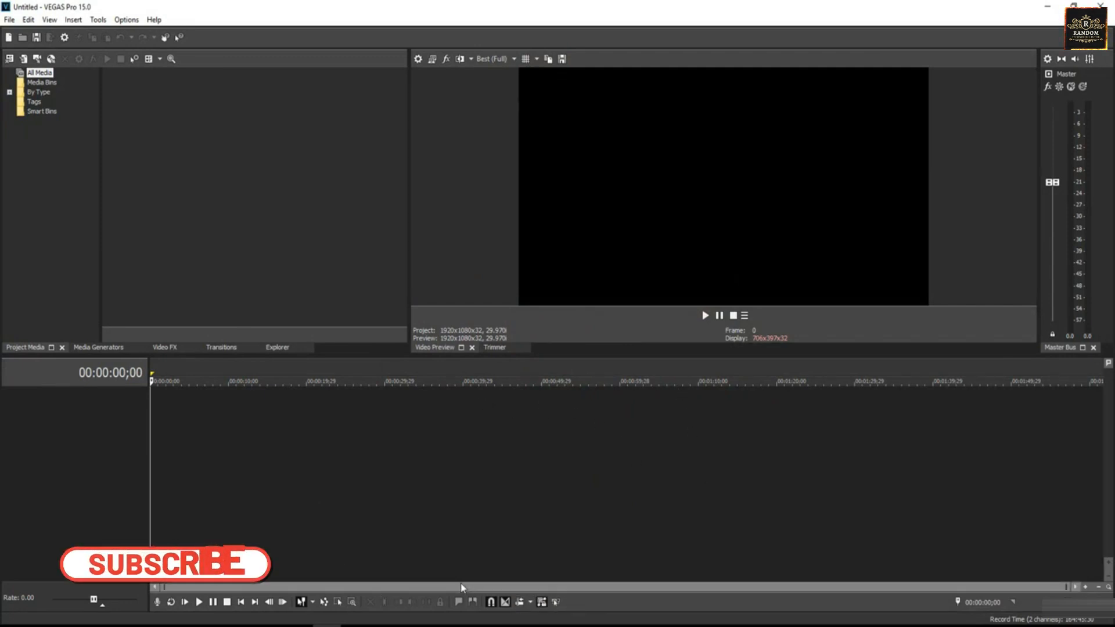
# Step: Set the icon color strength in Display preferences to 75% and confirm the dialog
pyautogui.click(126, 20)
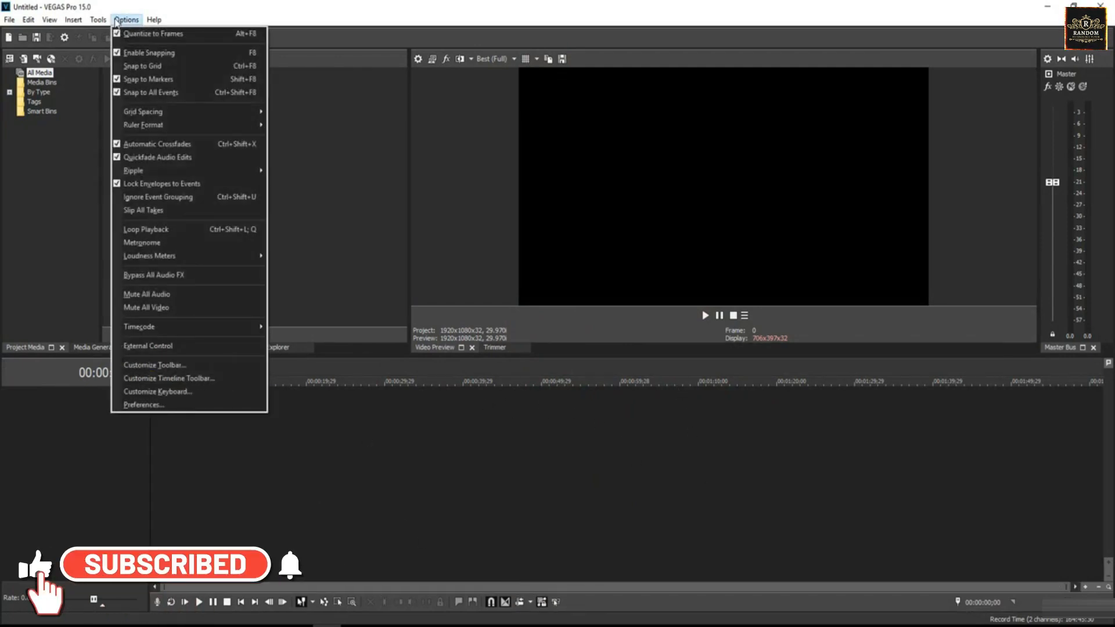
pyautogui.click(143, 405)
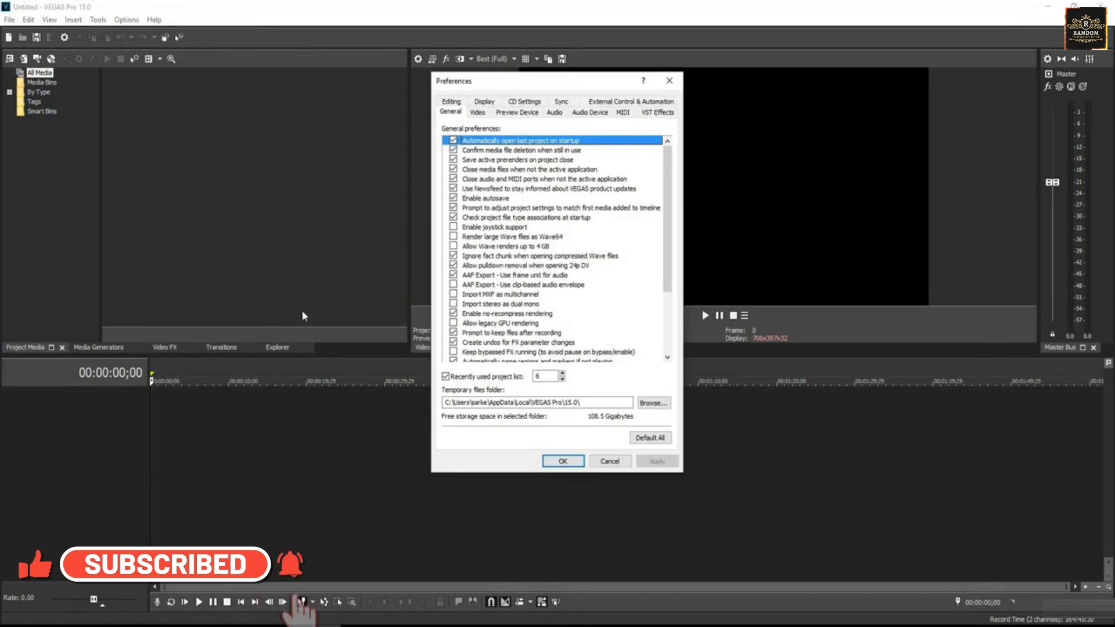
pyautogui.click(483, 102)
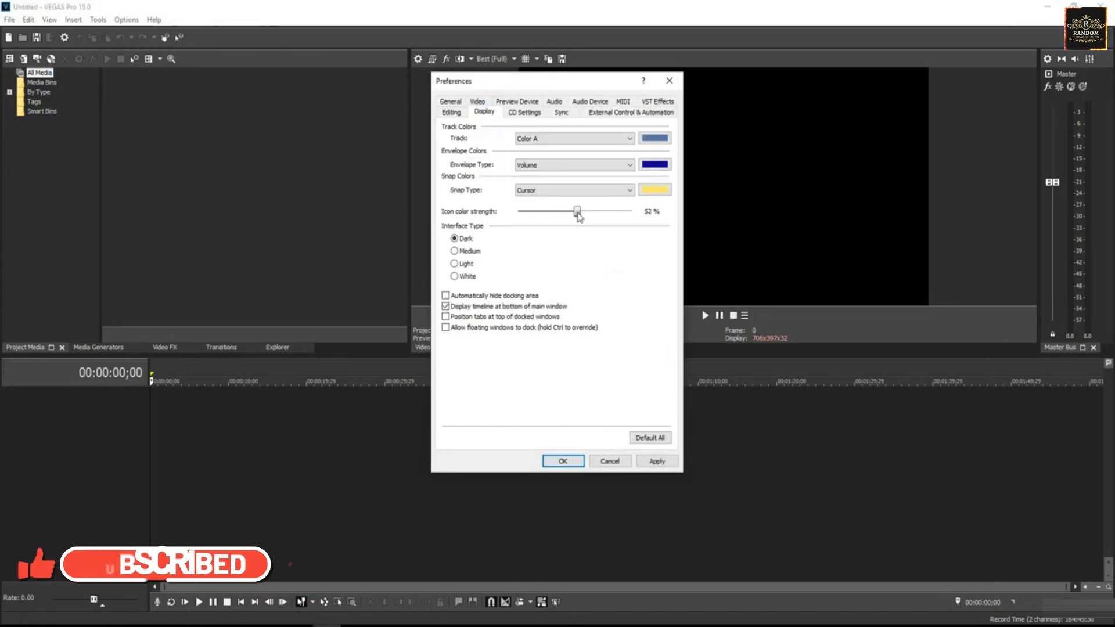
pyautogui.moveTo(578, 216); pyautogui.dragTo(608, 220)
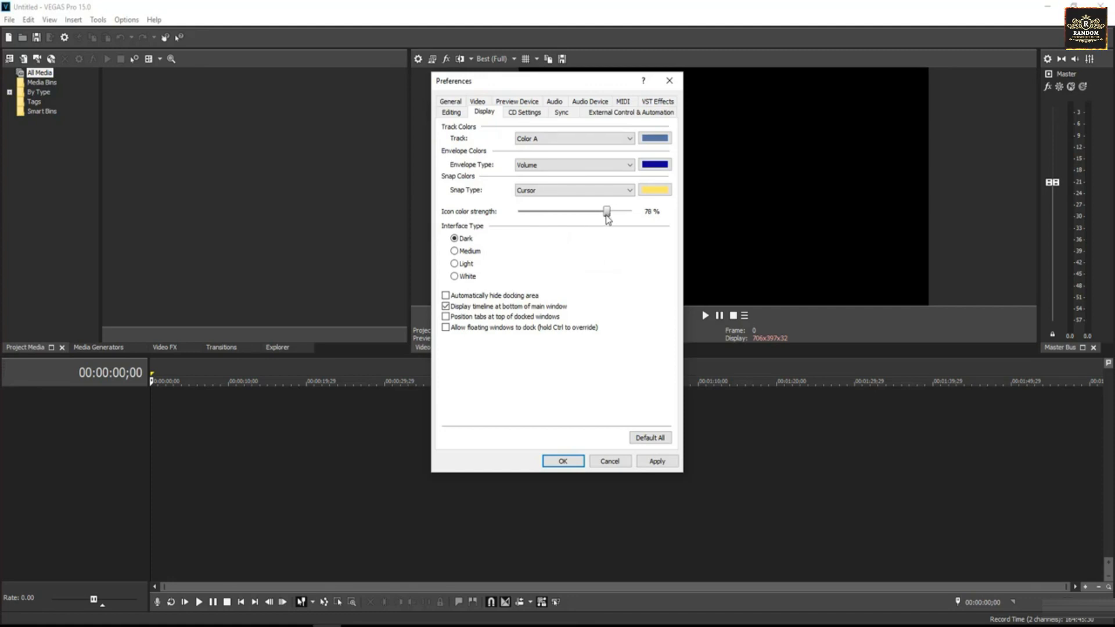
pyautogui.click(561, 462)
# Step: Close VEGAS Pro, relaunch it from the desktop shortcut and place the timeline cursor
pyautogui.click(1100, 6)
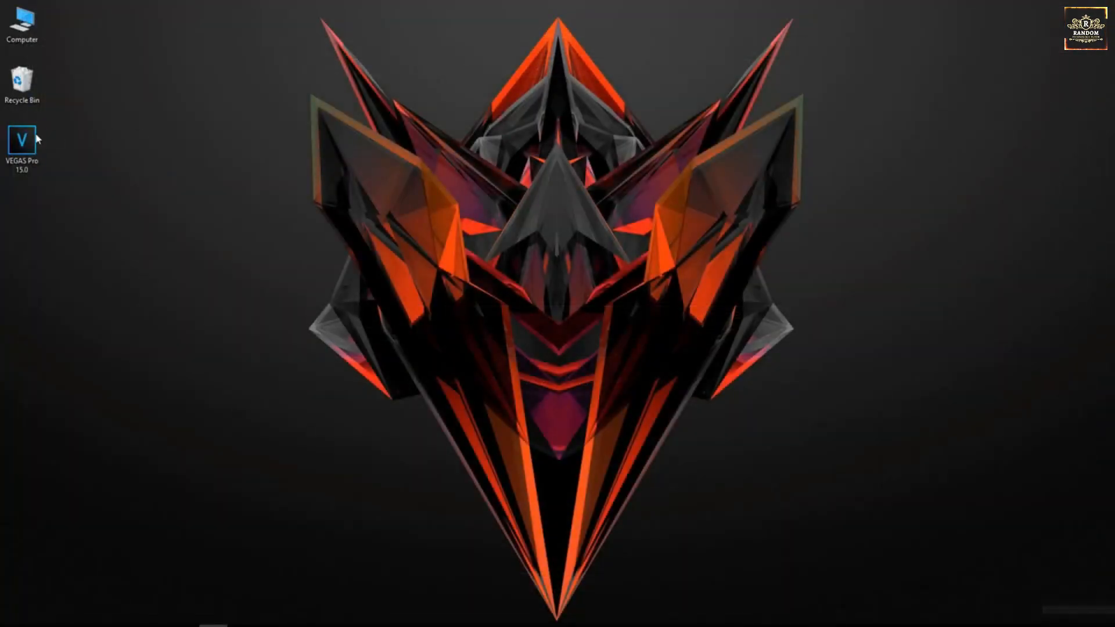
pyautogui.doubleClick(27, 139)
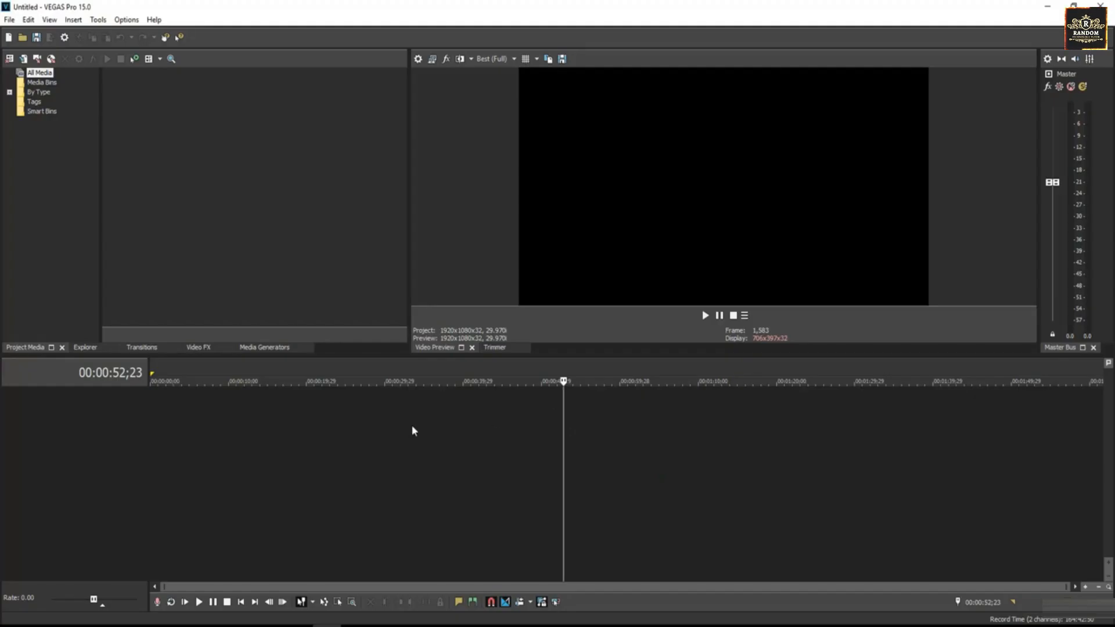
pyautogui.click(401, 424)
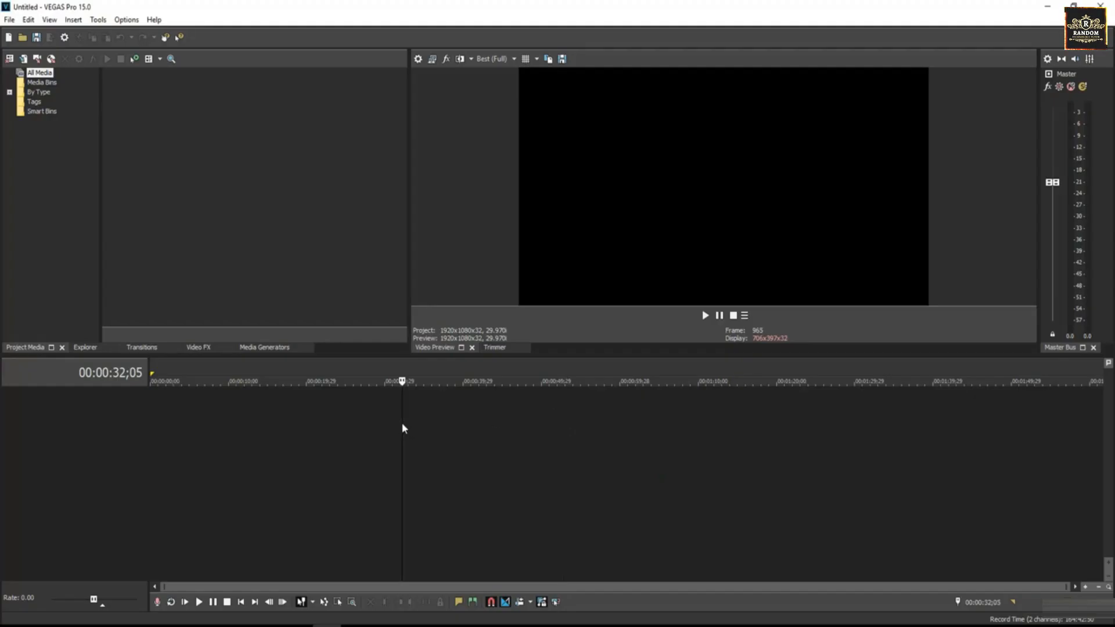